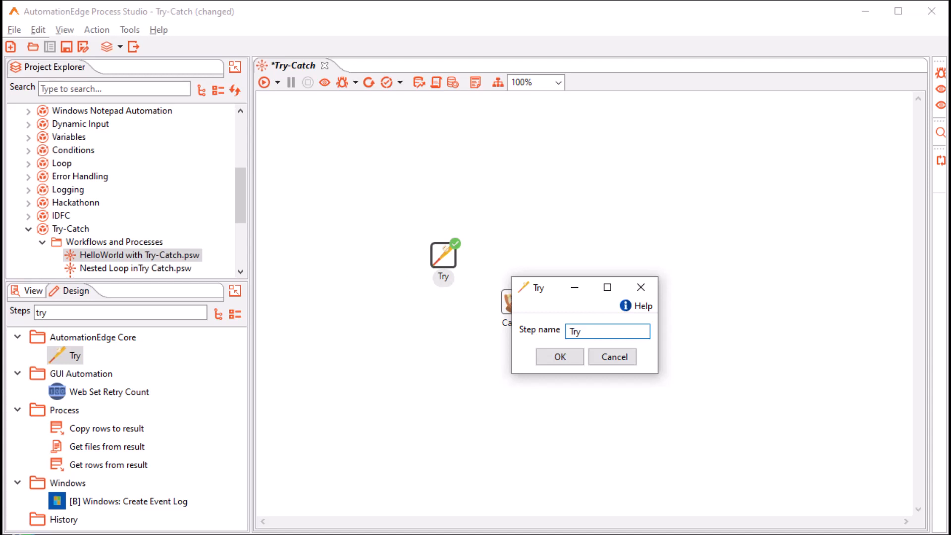
- Close the Try step's settings and examine the Catch step's catch table, target step, default success step and default error step options
click(614, 356)
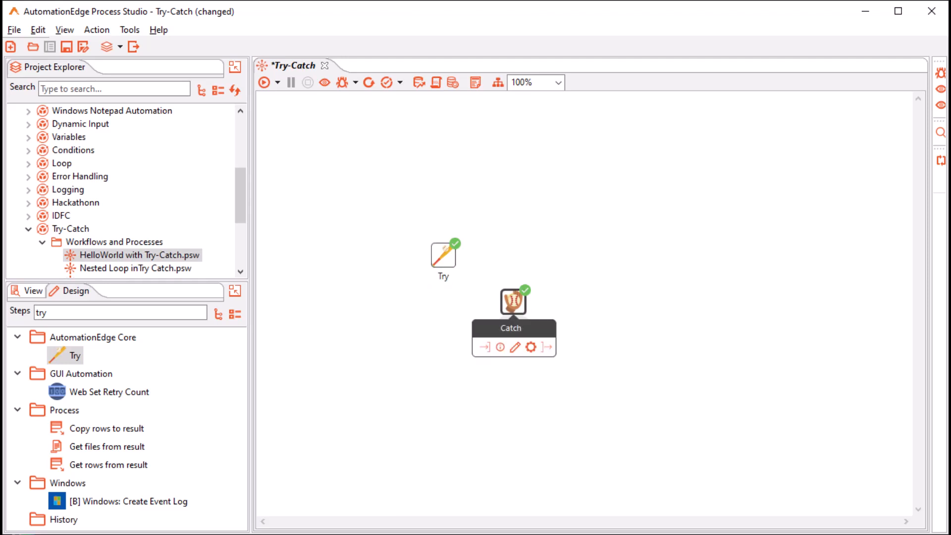
double_click(513, 302)
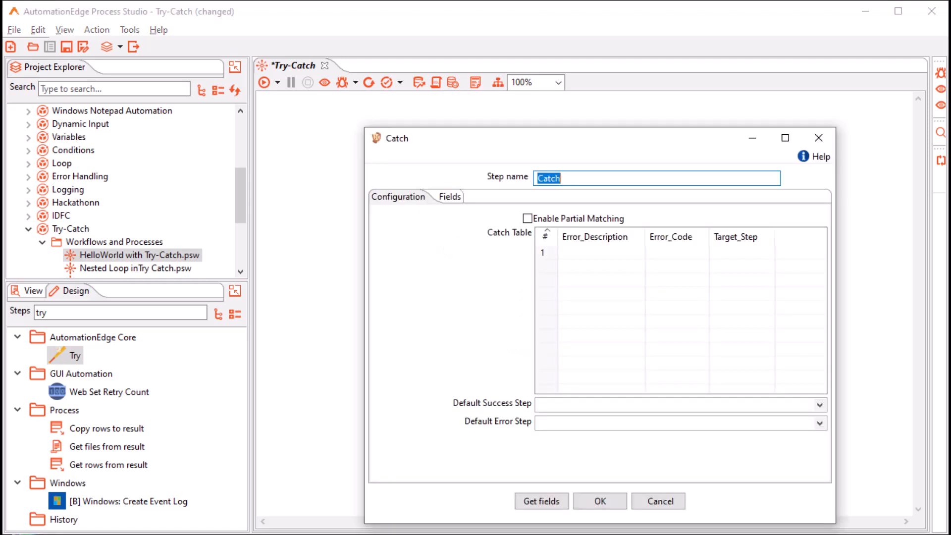
click(560, 179)
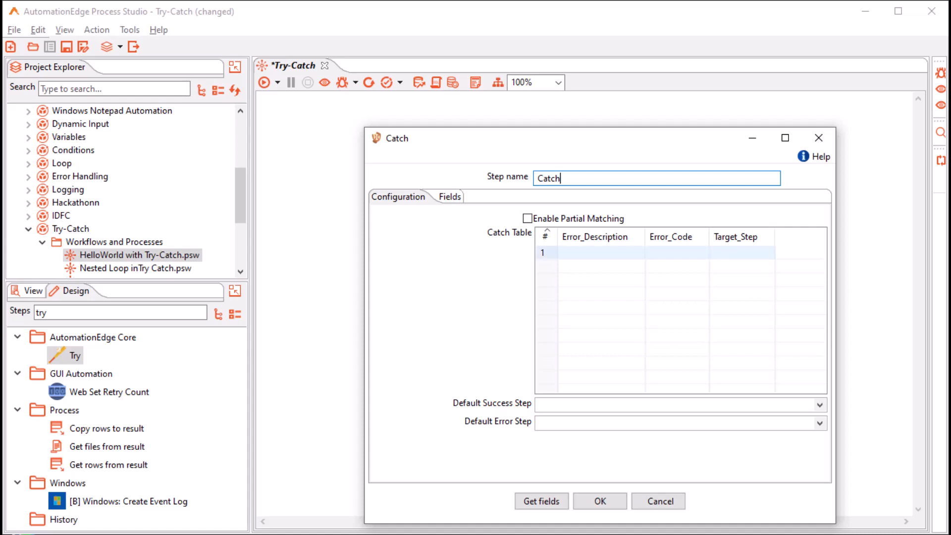
click(742, 253)
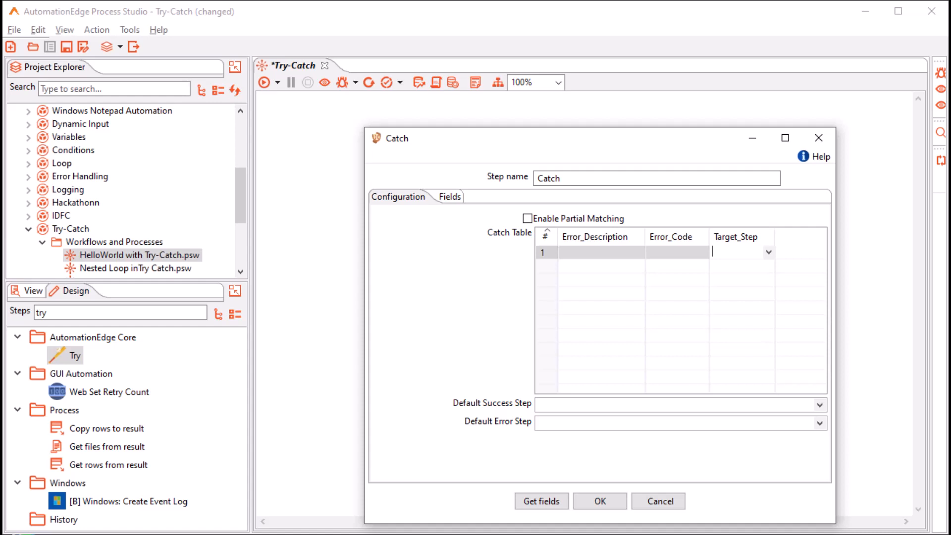
click(820, 405)
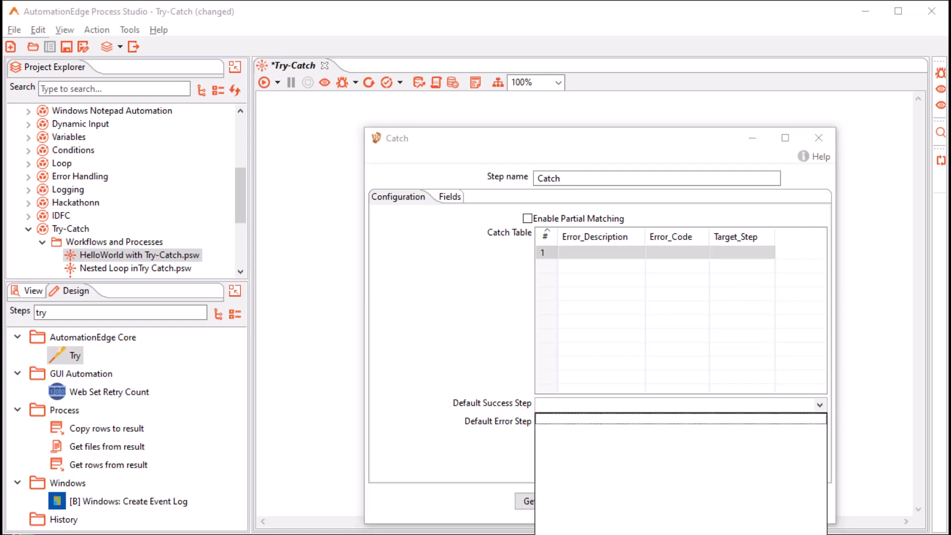
click(820, 405)
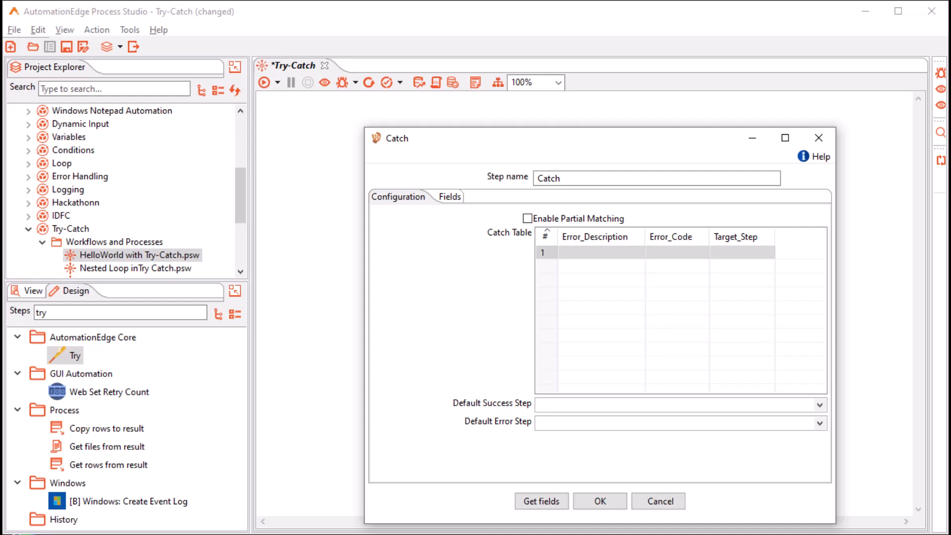
click(819, 405)
click(819, 423)
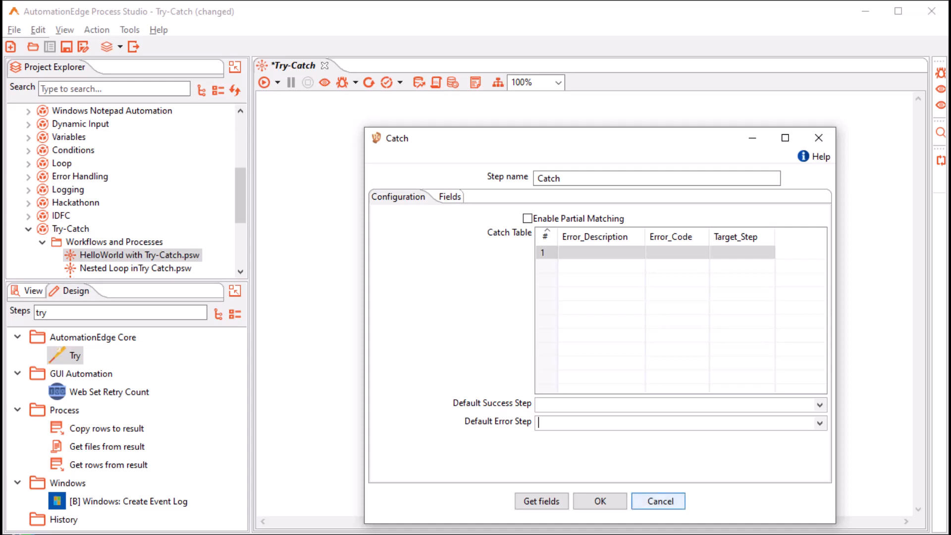
click(659, 501)
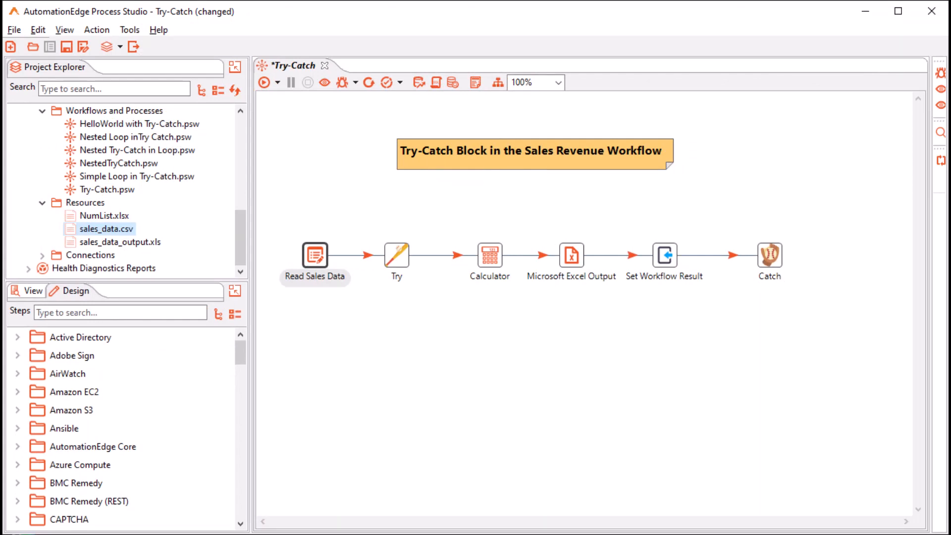
- Switch to the sales_data workbook in Excel to review the input rows for Read Sales Data, and return to the workflow
mouse_move(315, 255)
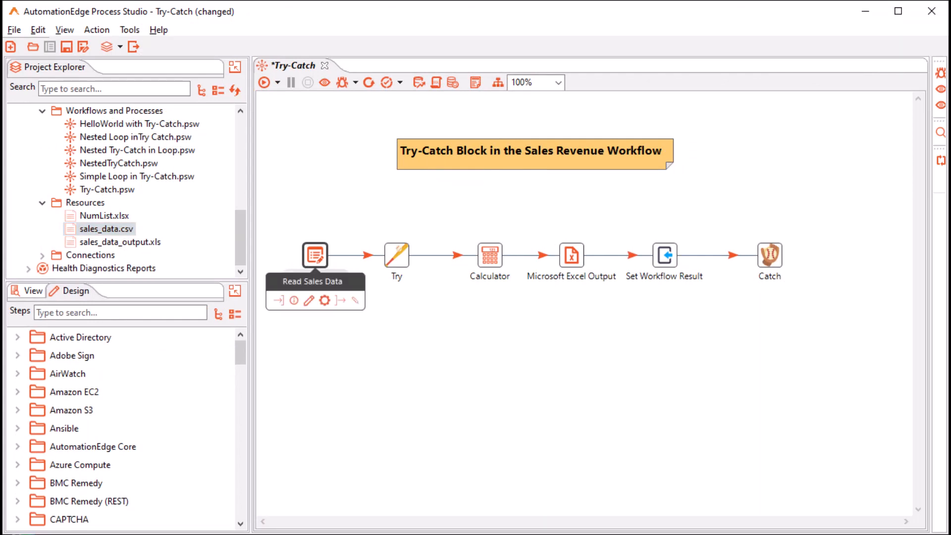
key(alt+Tab)
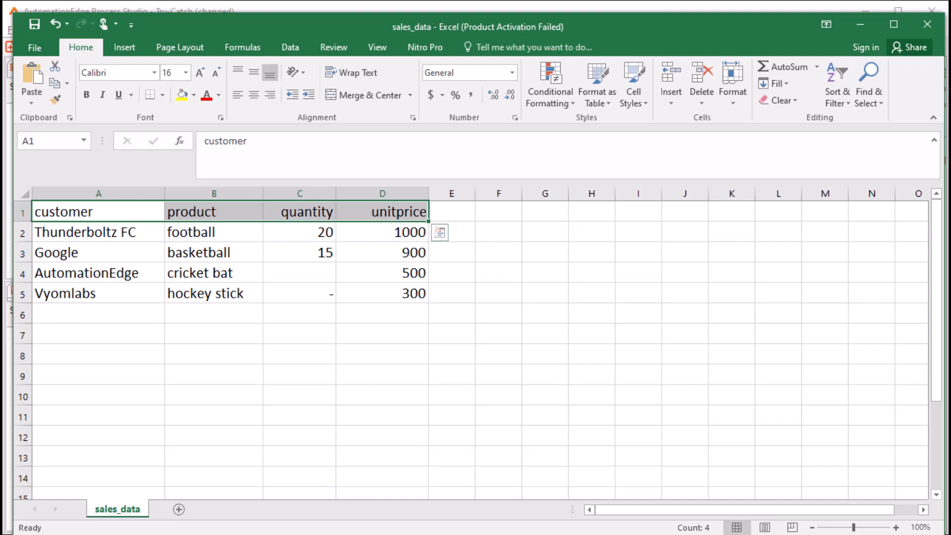
key(alt+Tab)
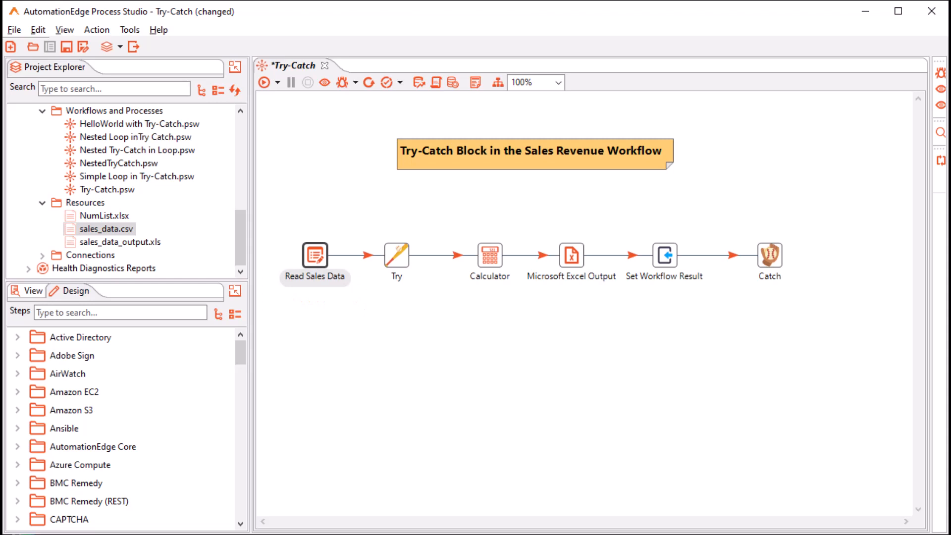
- Go through the steps inside the Try-Catch block and review the error handling settings of Set Workflow Result
click(490, 256)
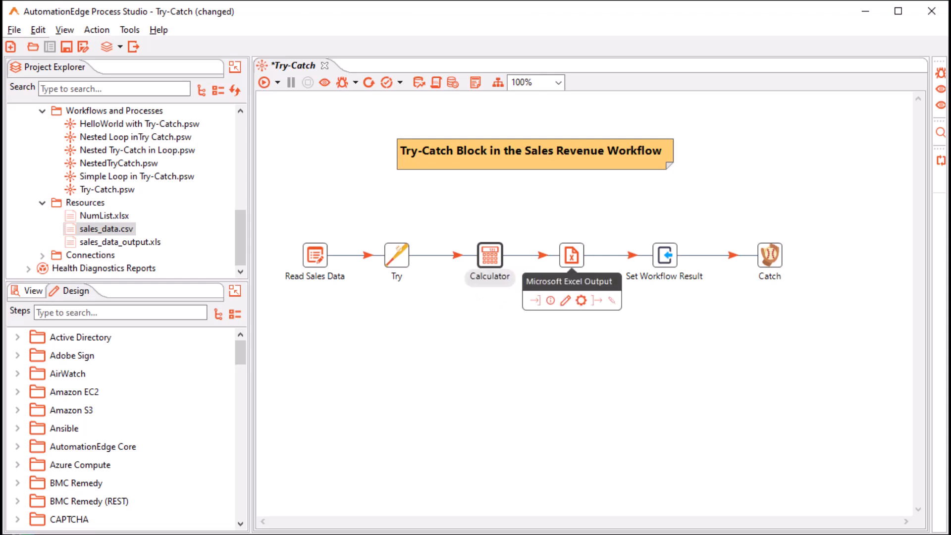
click(572, 256)
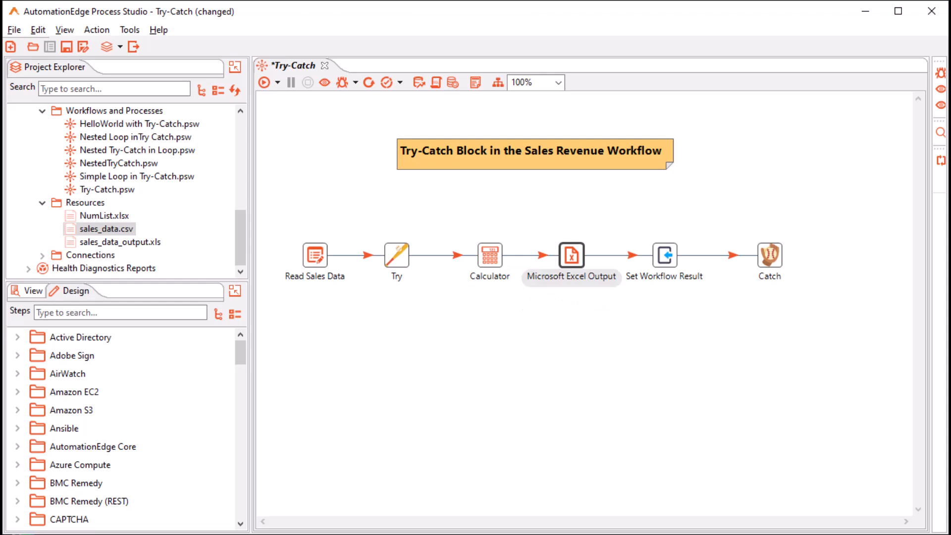
click(665, 255)
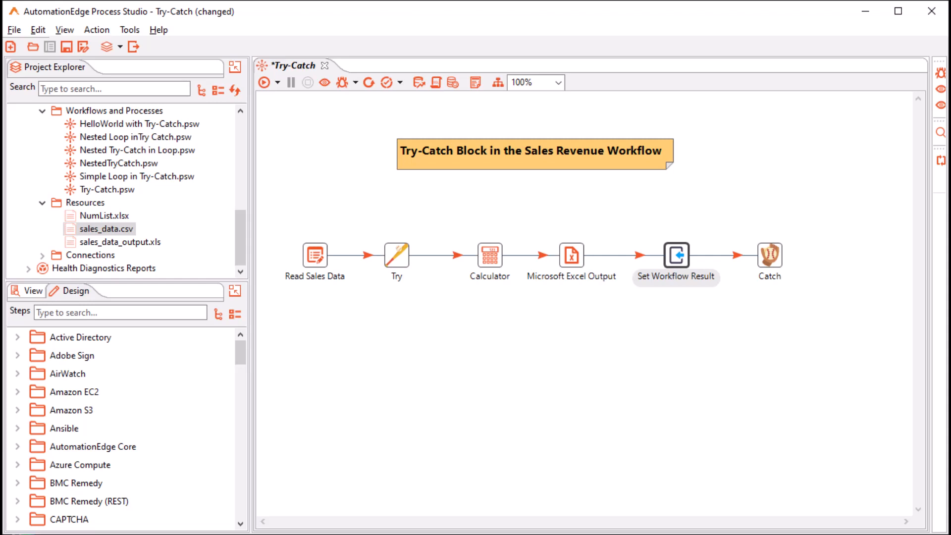
right_click(490, 260)
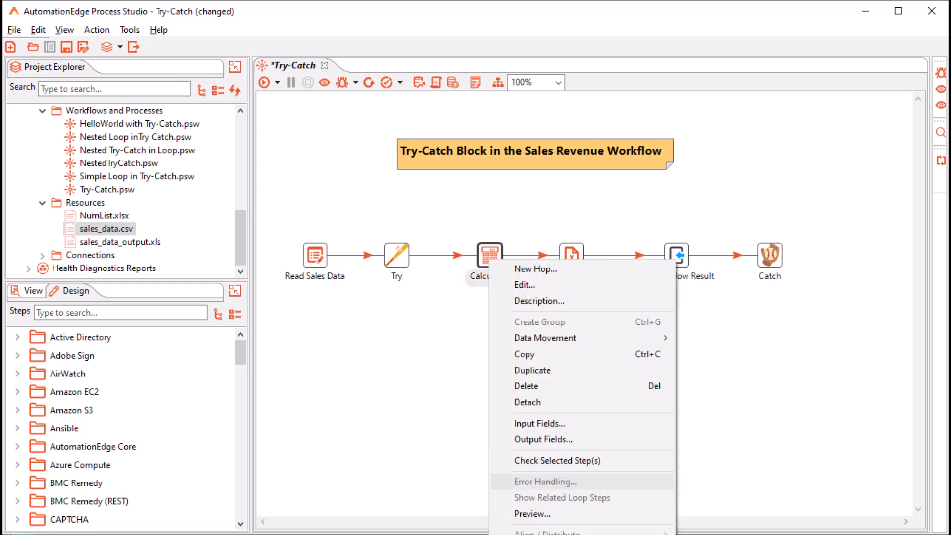
click(705, 324)
right_click(675, 259)
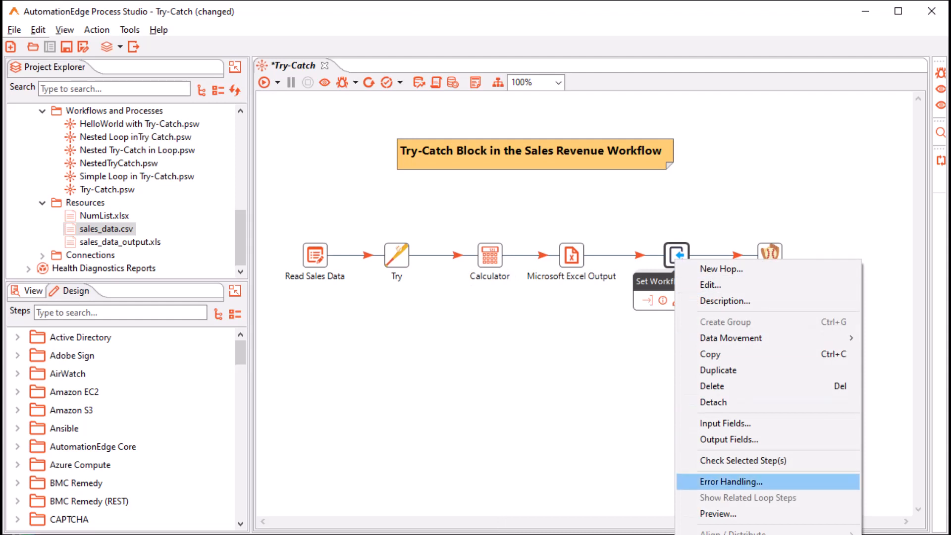
click(730, 481)
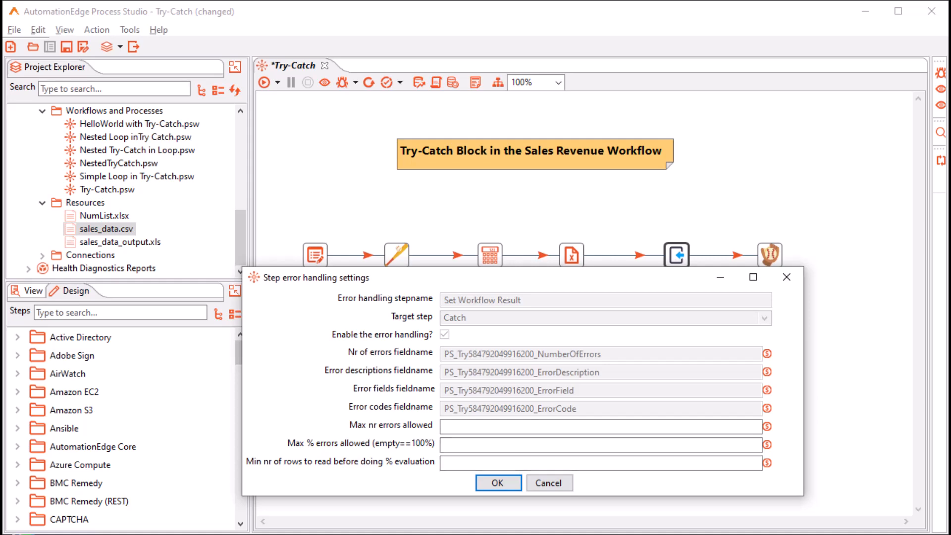
click(549, 483)
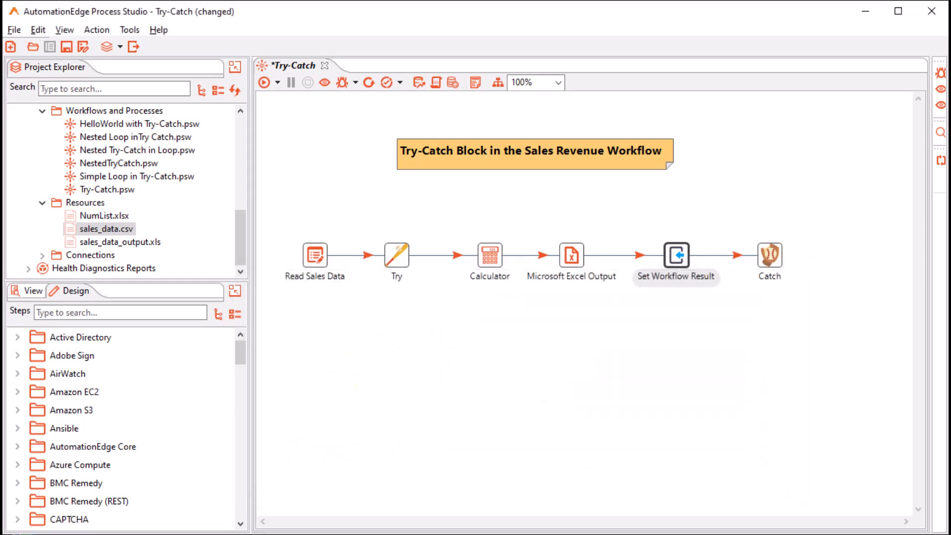
- In the Catch step's error handling fields, name the error count field Number of Errors and the description field Error Description
right_click(772, 255)
click(813, 280)
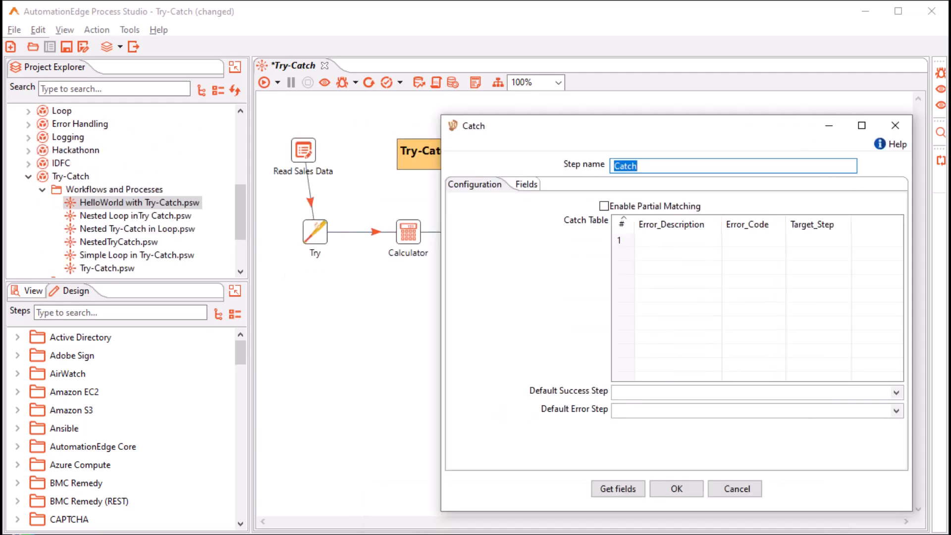
click(526, 184)
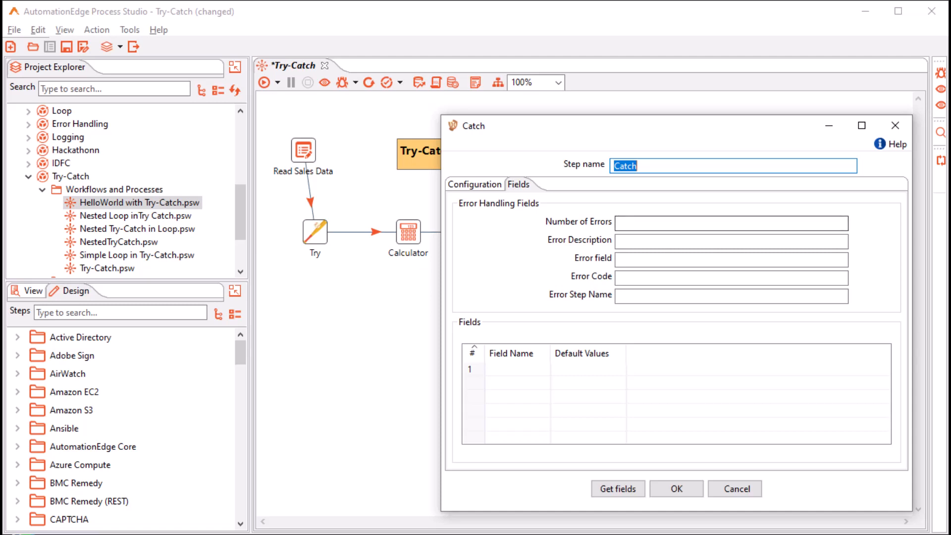
click(731, 224)
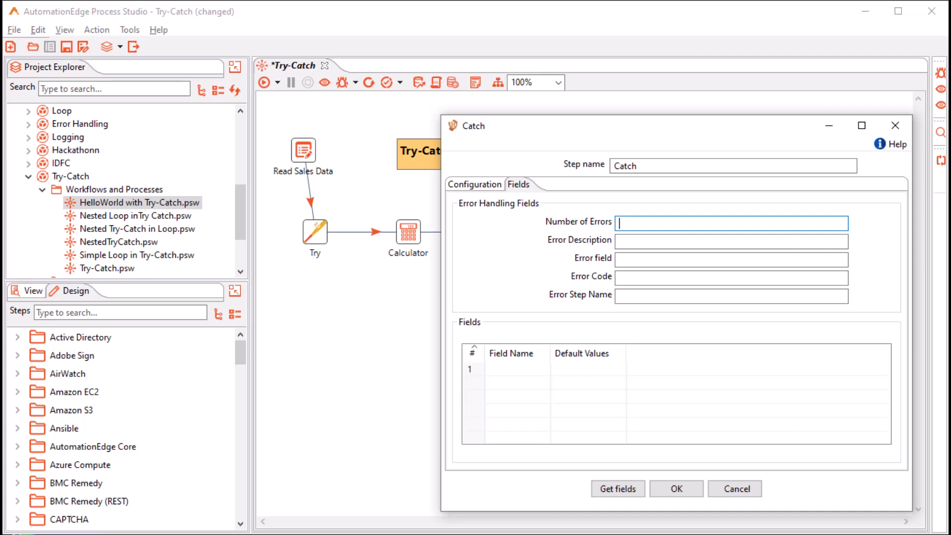
text(Number of Errors)
click(731, 241)
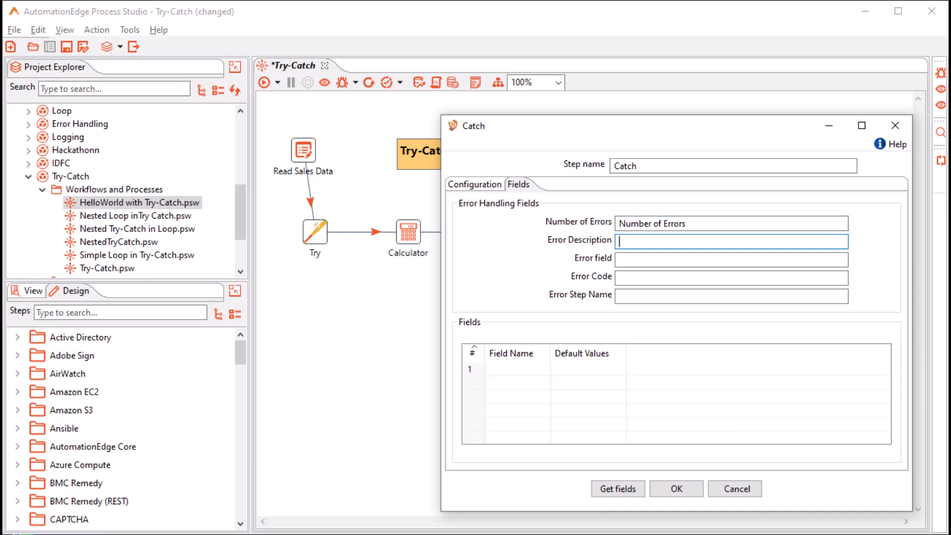
text(Error Description)
- Name the Catch step's remaining error fields Error Fields, Error Codes and Error Step Names, and retrieve the incoming fields into its field list
click(620, 260)
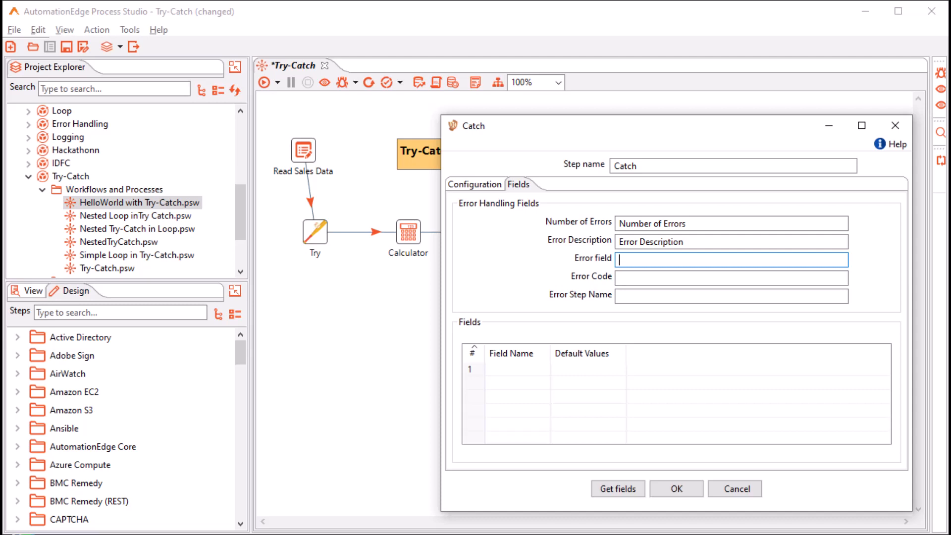
text(Error Fields)
key(Tab)
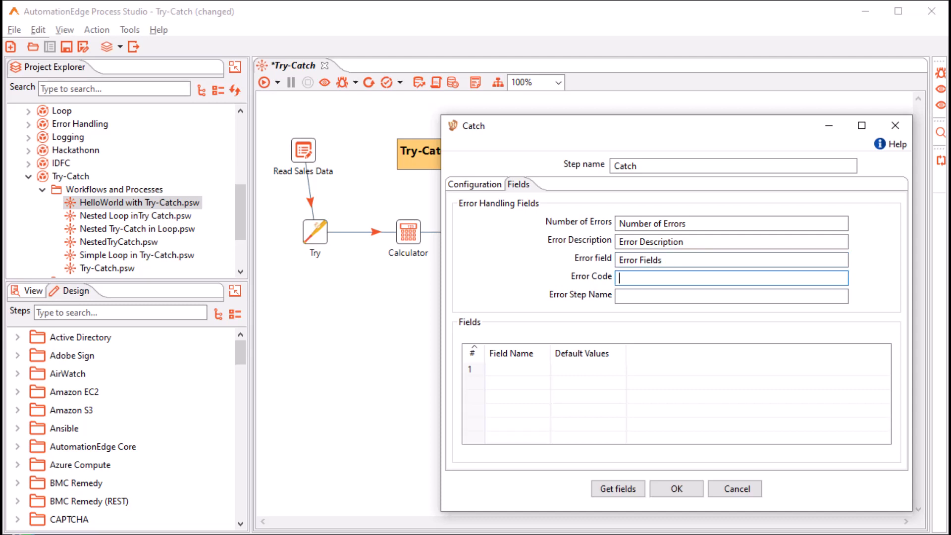
text(Error Codes)
key(Tab)
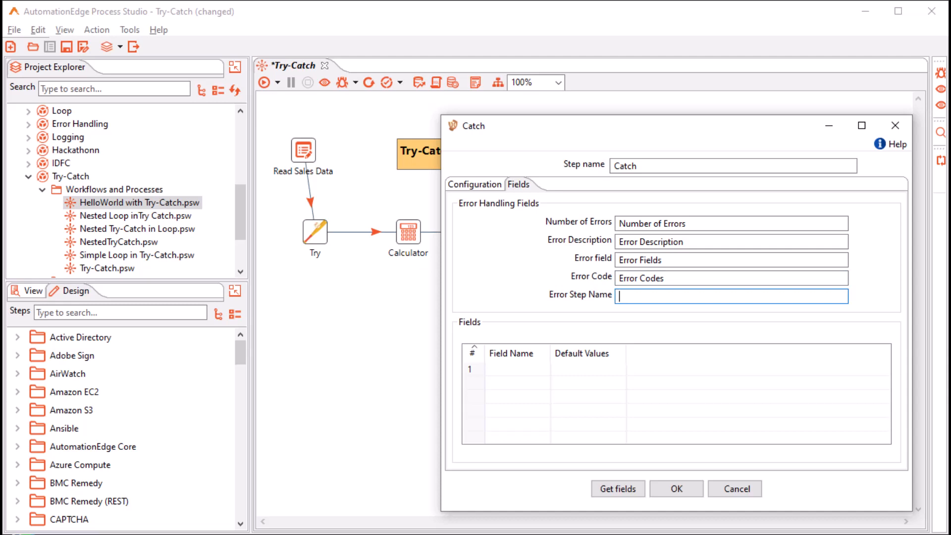
text(Error Step Names)
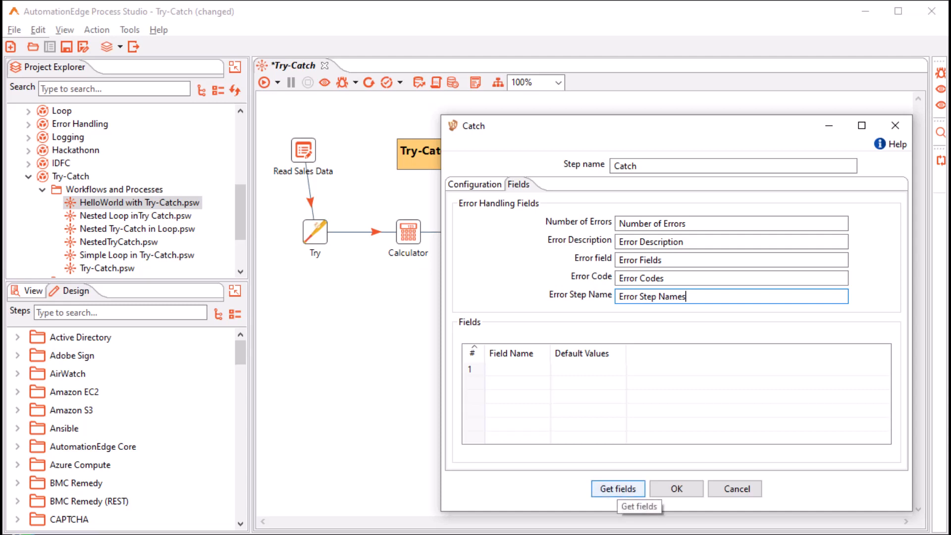
click(618, 488)
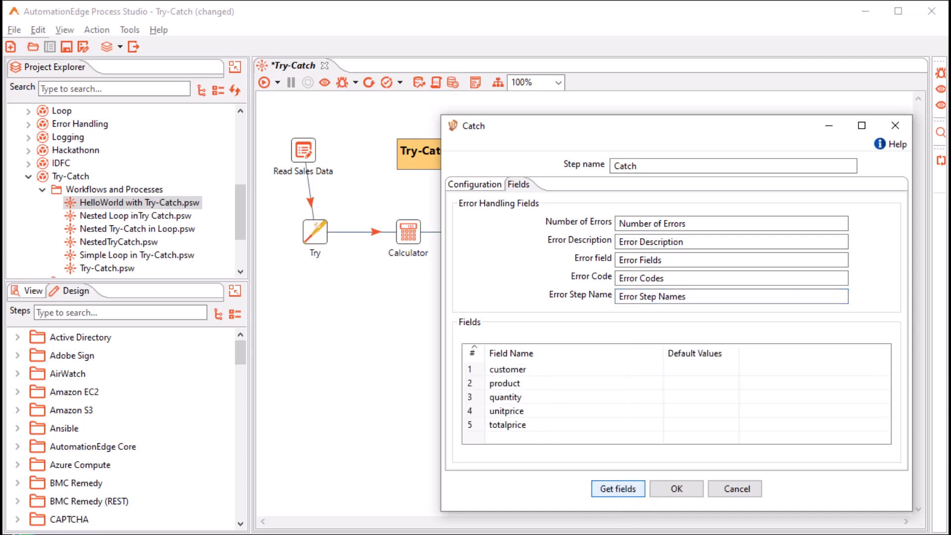
click(535, 369)
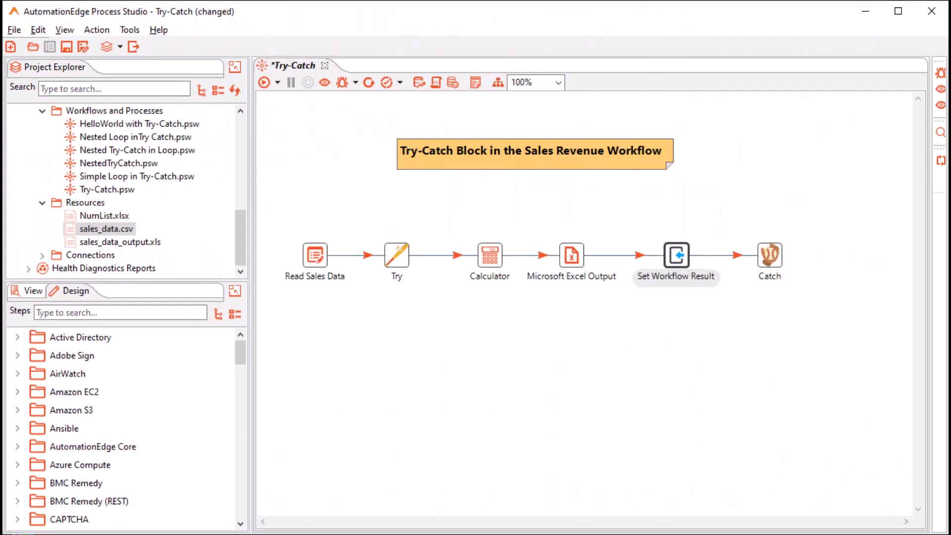
- Add a Dummy (do nothing) step after Catch and connect the Catch step's output to it
mouse_move(769, 255)
text(dummy)
drag(99, 355, 863, 255)
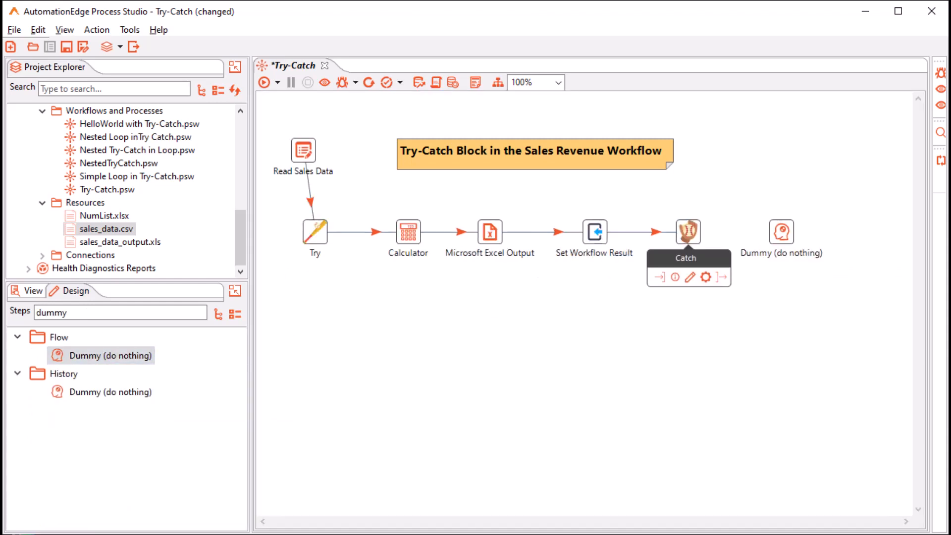
drag(721, 277, 782, 232)
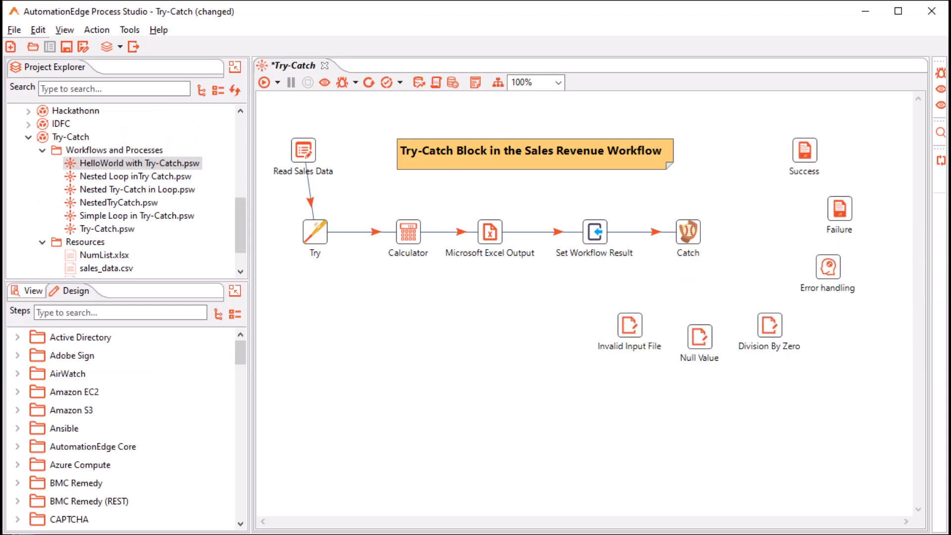
- Review the scripts of the Success and Failure steps and the Catch step's configuration
mouse_move(804, 151)
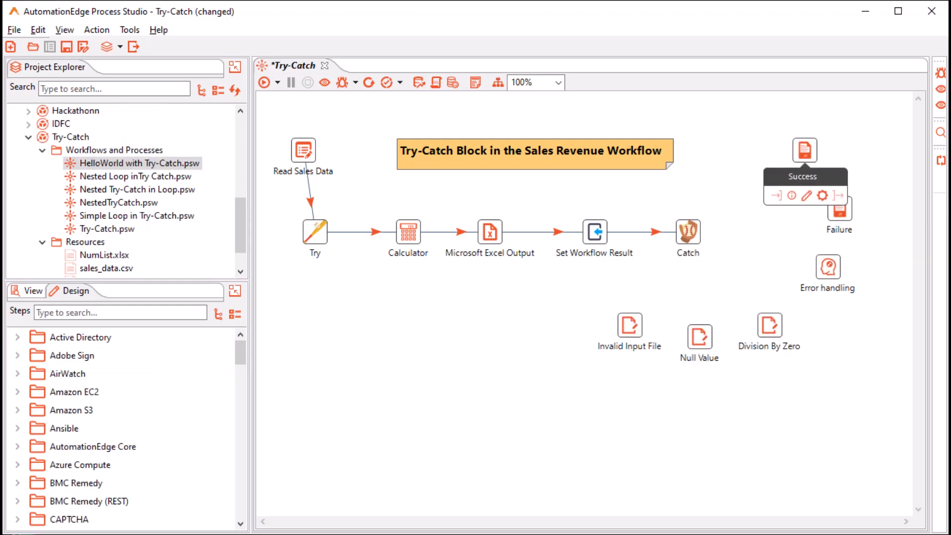
double_click(804, 150)
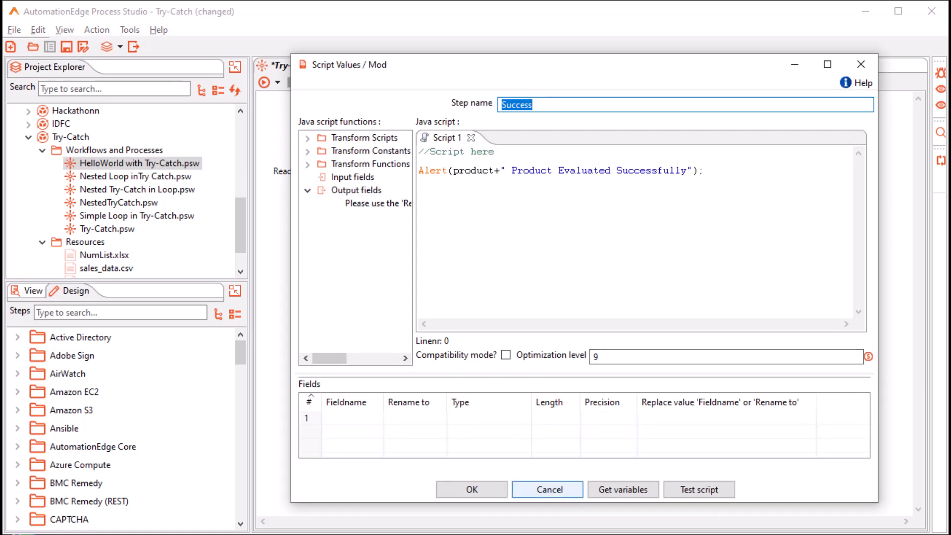
click(547, 489)
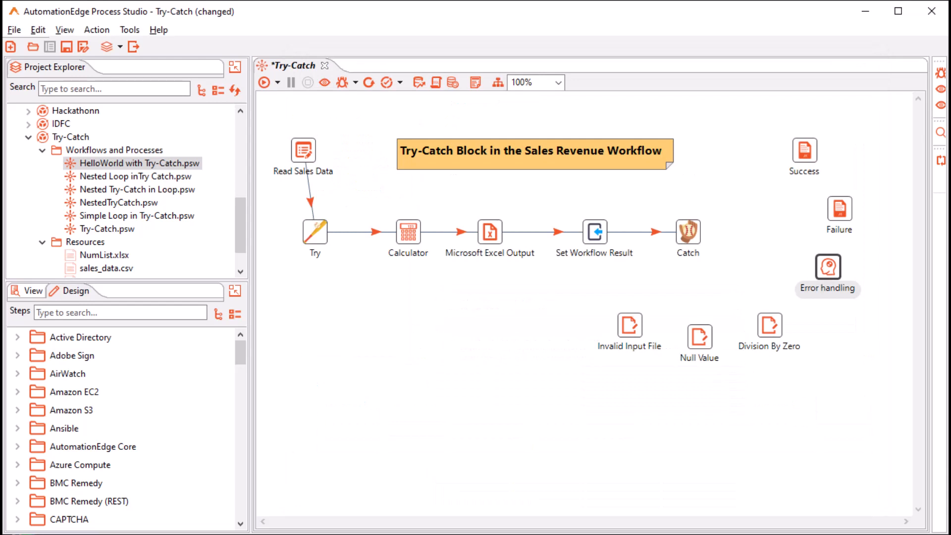
click(804, 150)
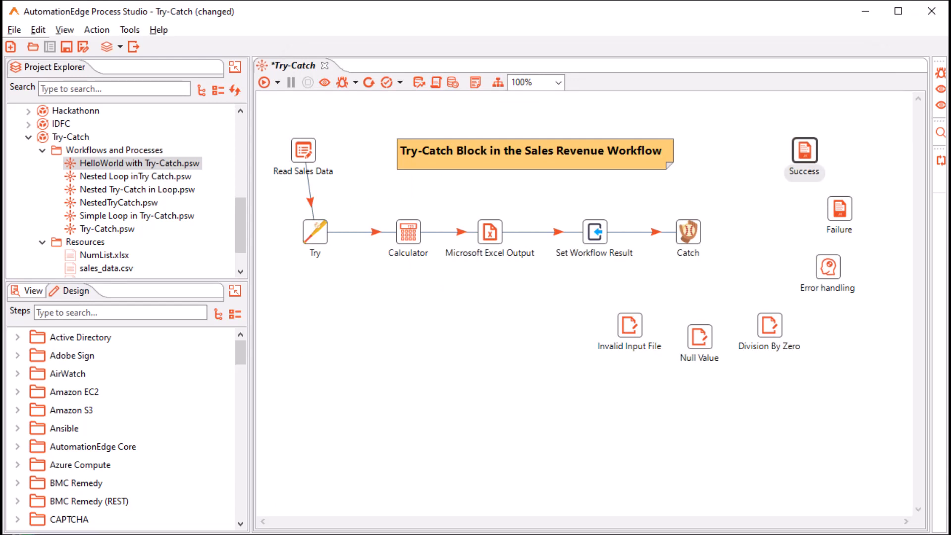
double_click(840, 208)
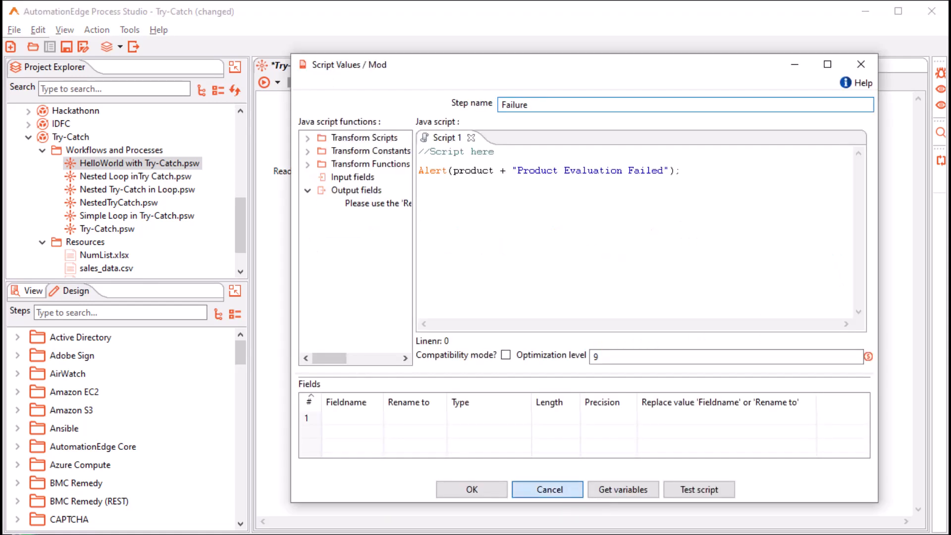
click(547, 490)
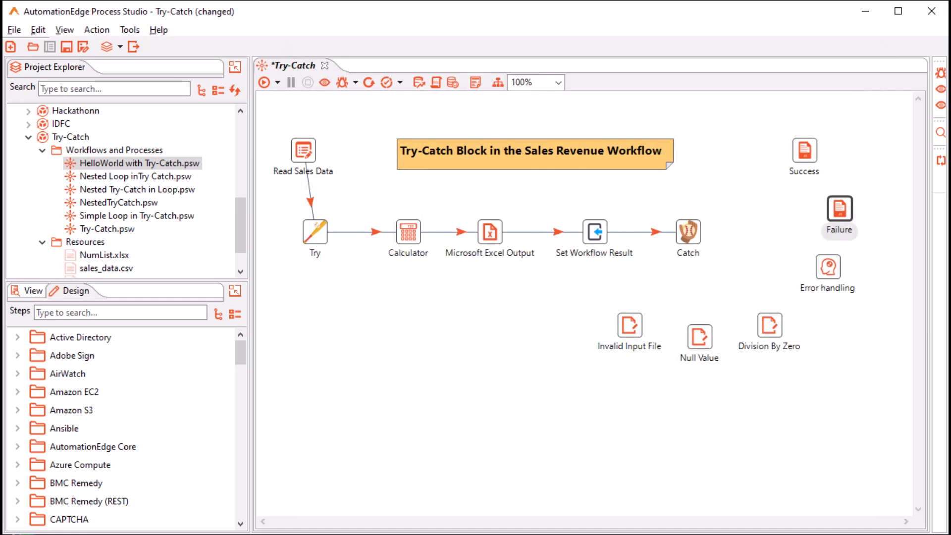
click(828, 267)
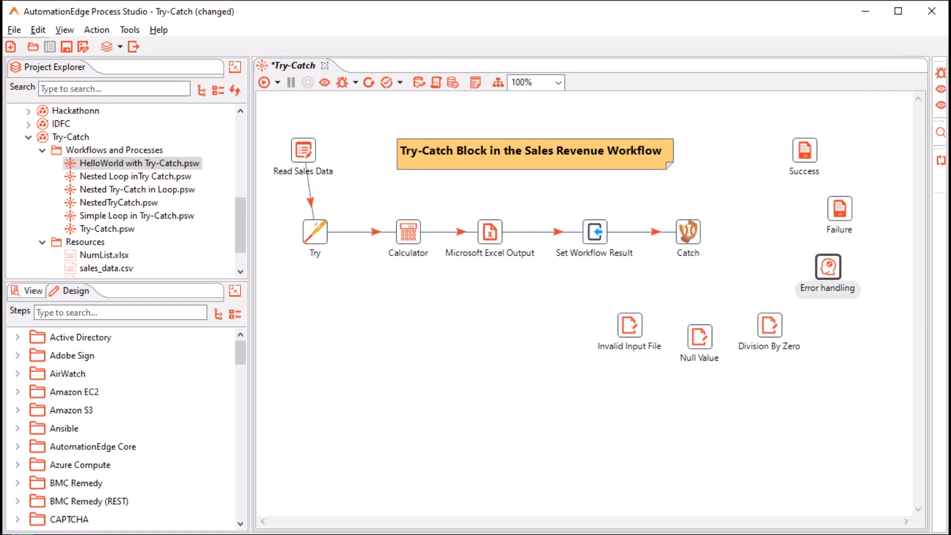
mouse_move(828, 267)
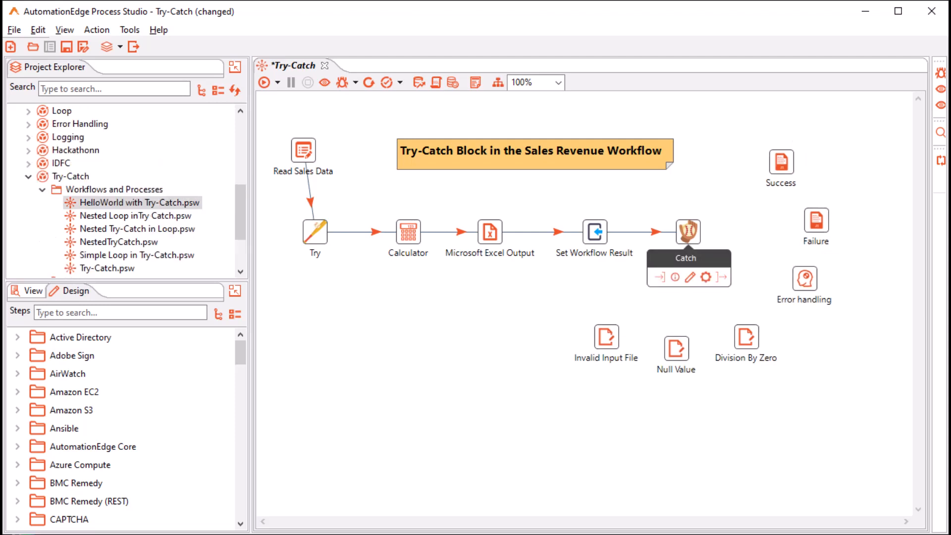
double_click(688, 231)
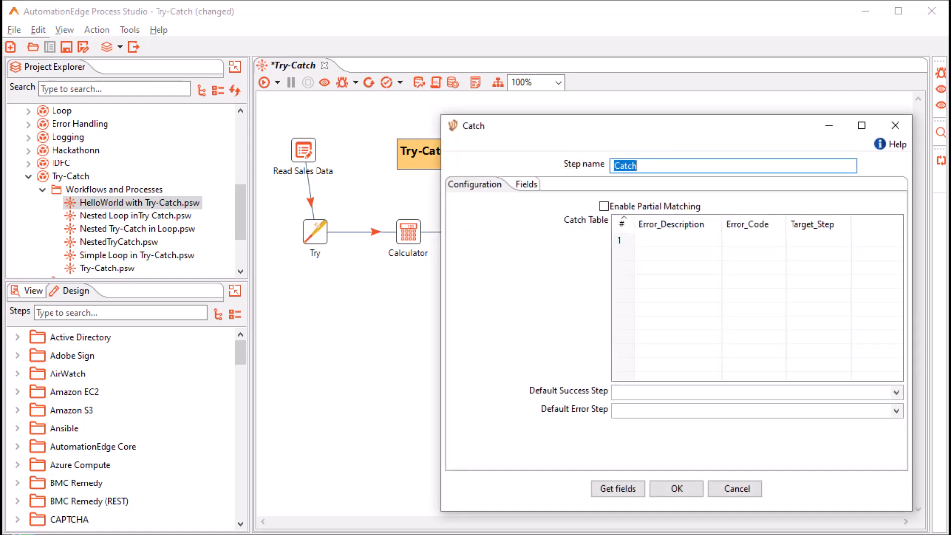
click(737, 489)
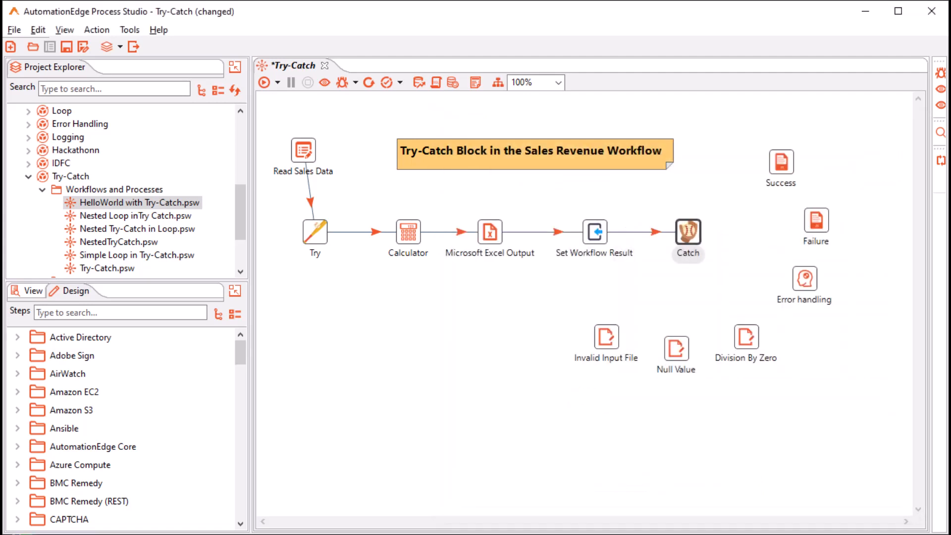
- Connect Catch to Success as the default success target step and to Failure as the default error target step
mouse_move(688, 231)
drag(721, 277, 783, 168)
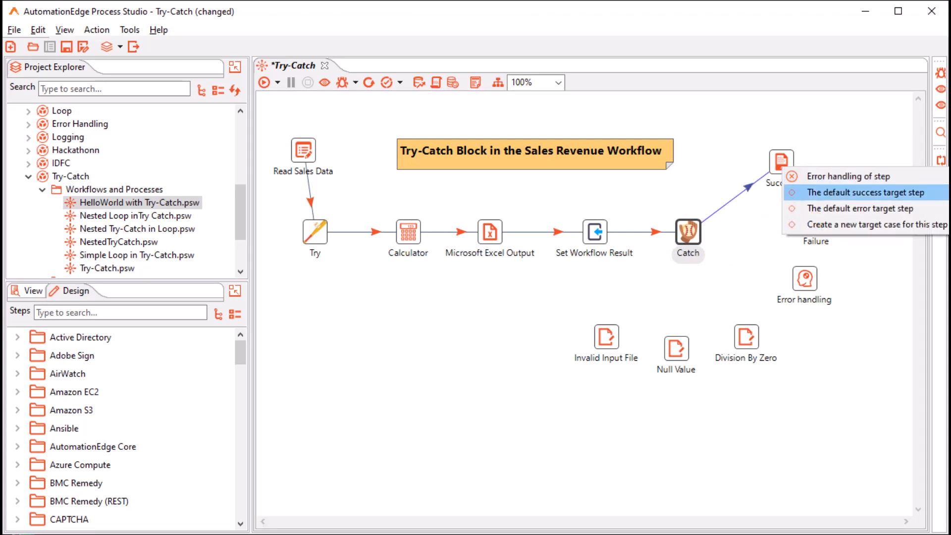
click(865, 192)
mouse_move(687, 232)
drag(721, 277, 816, 224)
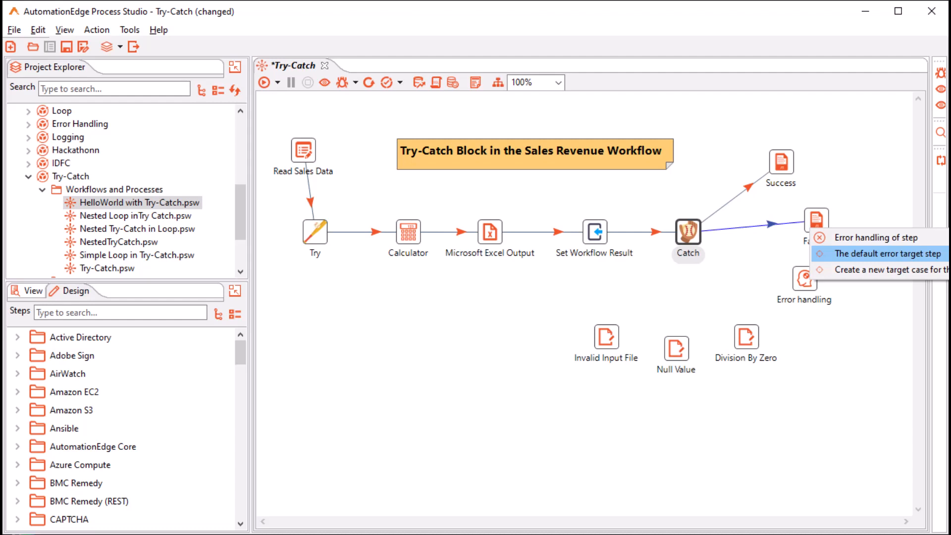
click(887, 254)
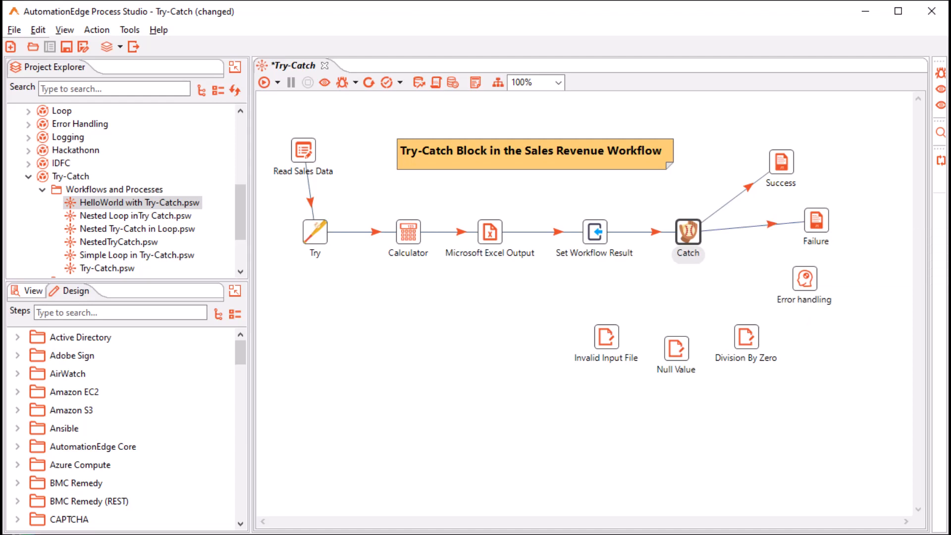
- Connect Catch to the Error handling step as its error handling of step
mouse_move(688, 232)
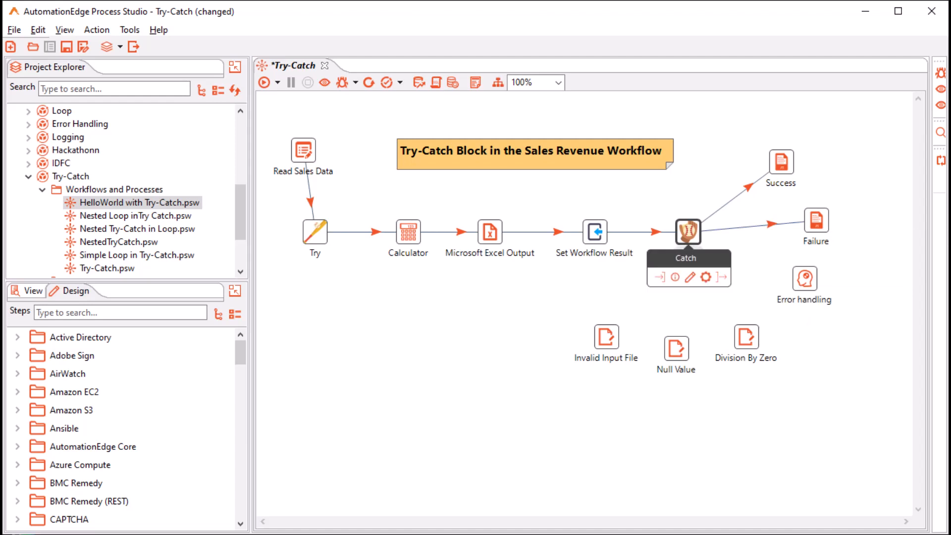
drag(722, 276, 805, 280)
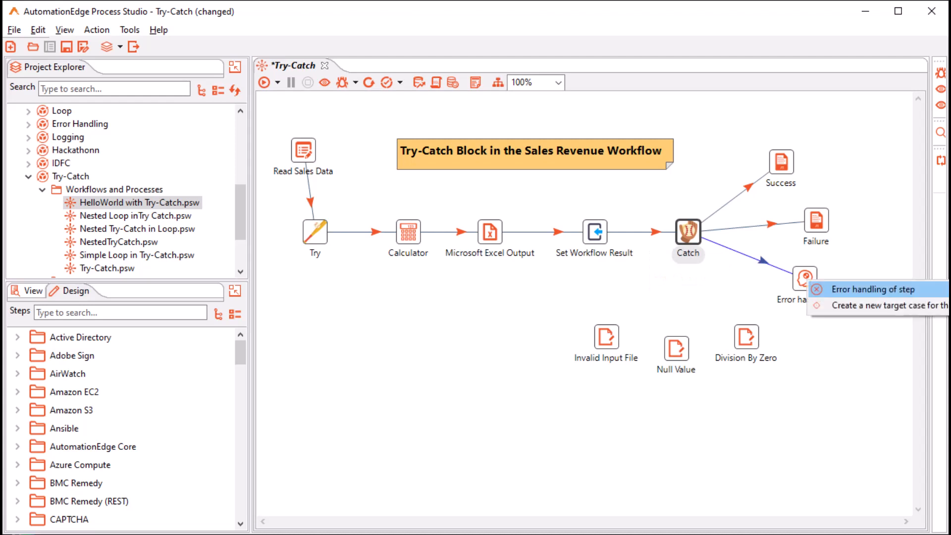
click(873, 289)
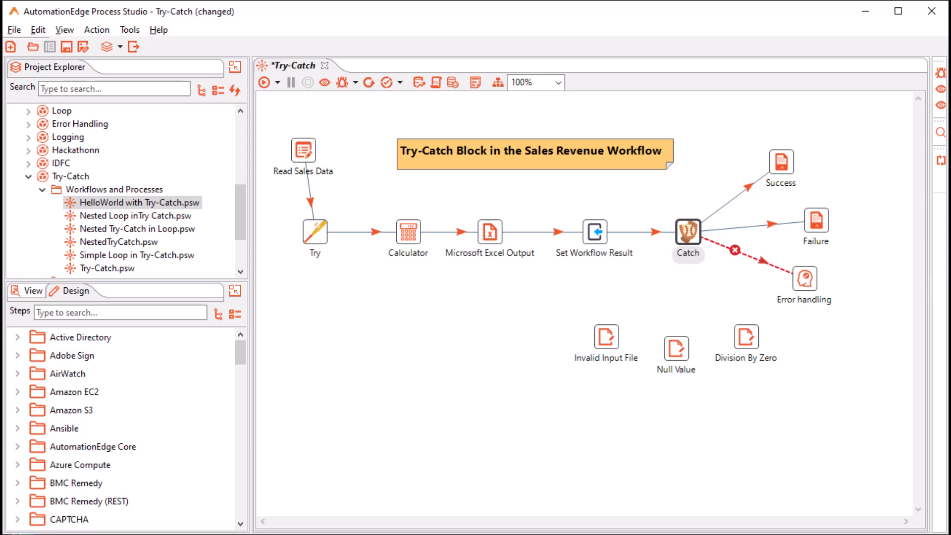
- In Catch's error handling settings targeting Error handling, name the count field "No of errors in Catch step" and descriptions field "Error Description in Catch step"
mouse_move(688, 233)
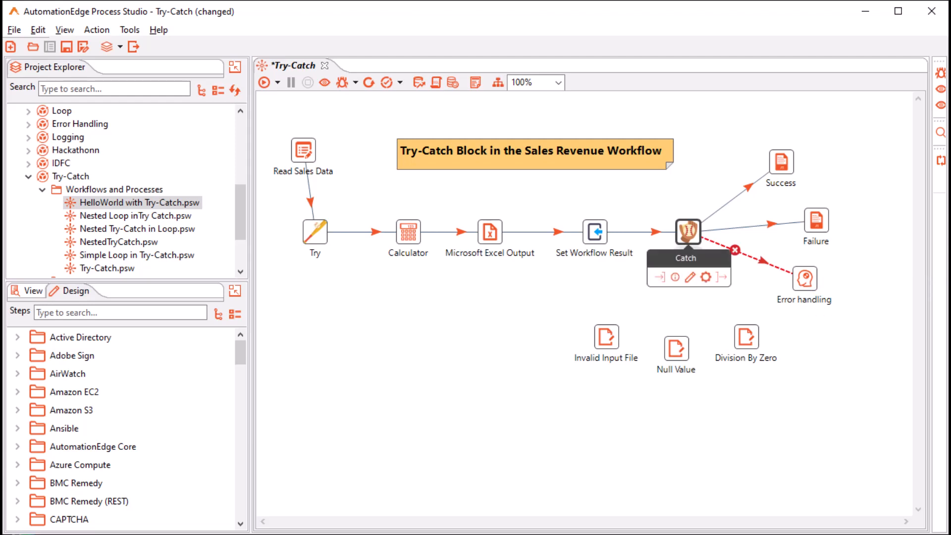
right_click(688, 232)
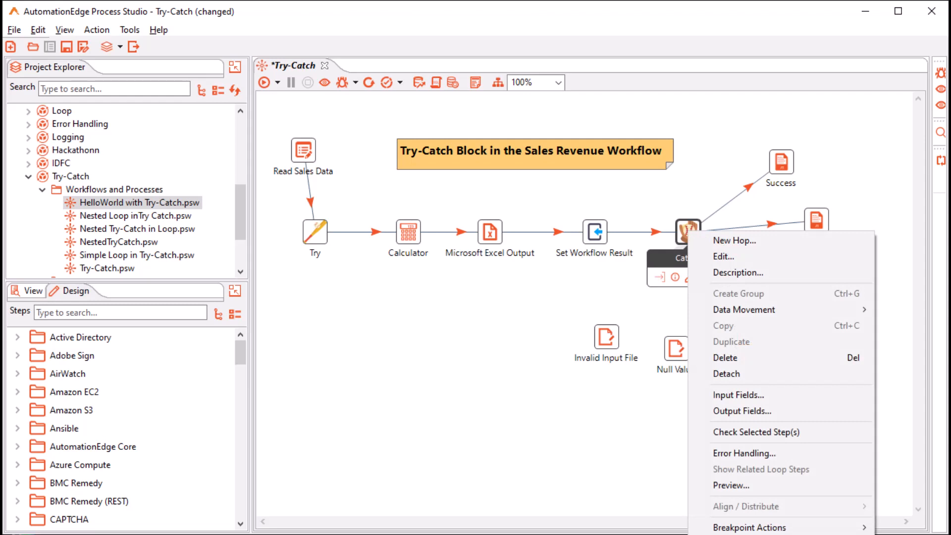
click(744, 453)
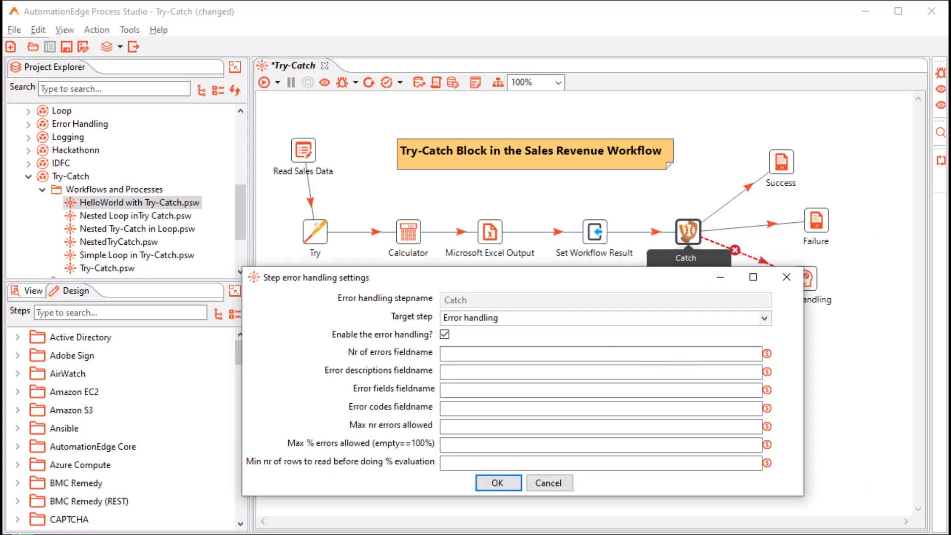
click(764, 318)
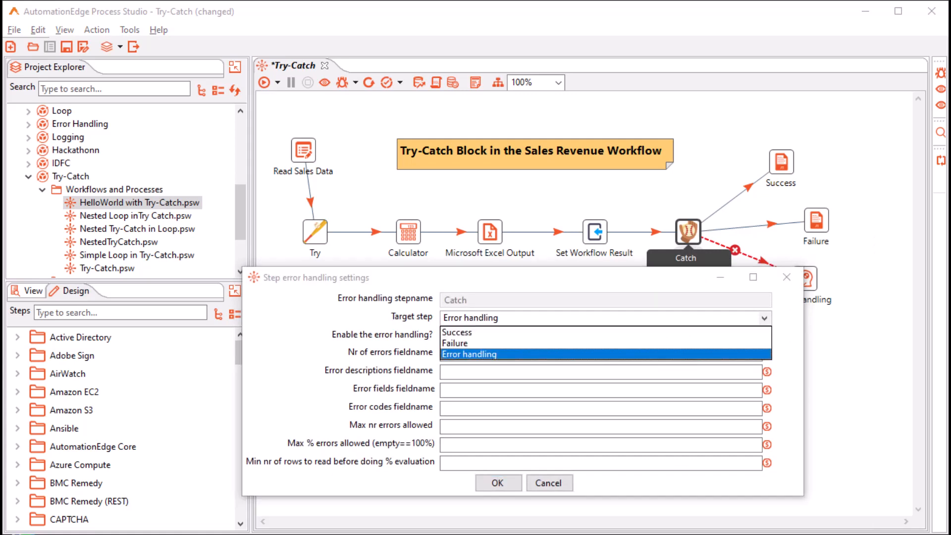
key(Return)
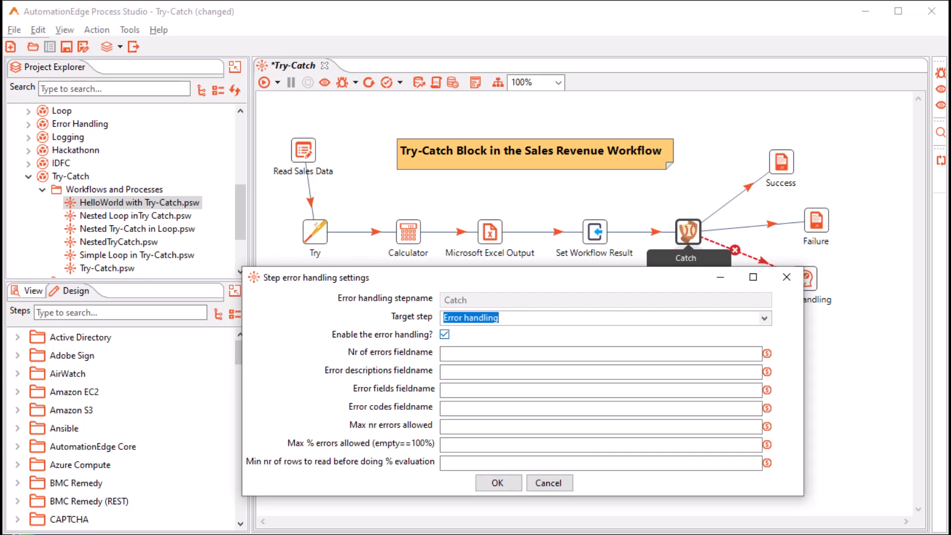
click(465, 353)
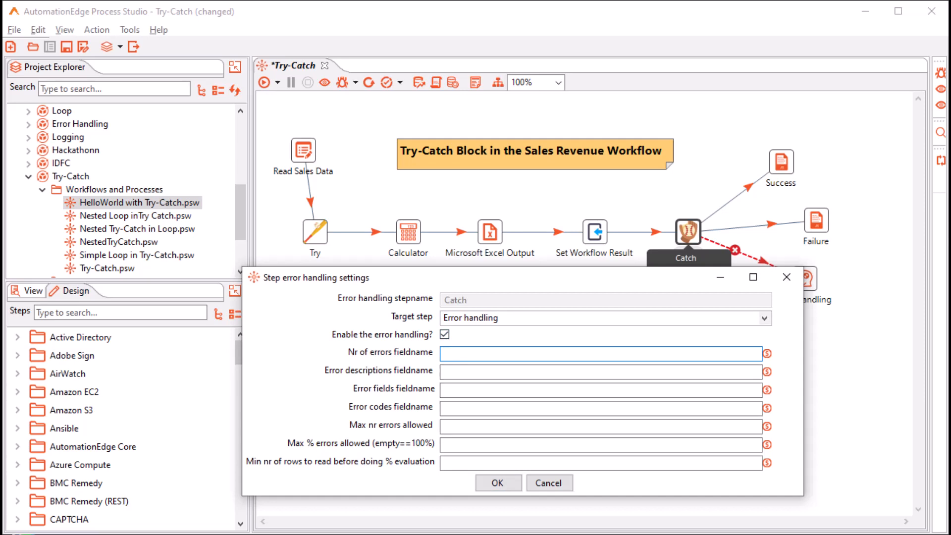
text(No of errors in Catch s)
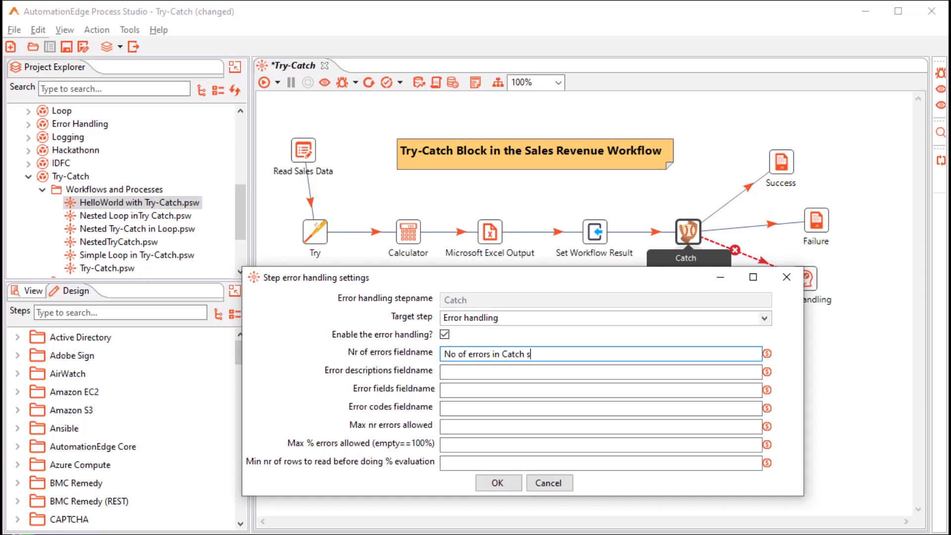
text(tep)
key(Tab)
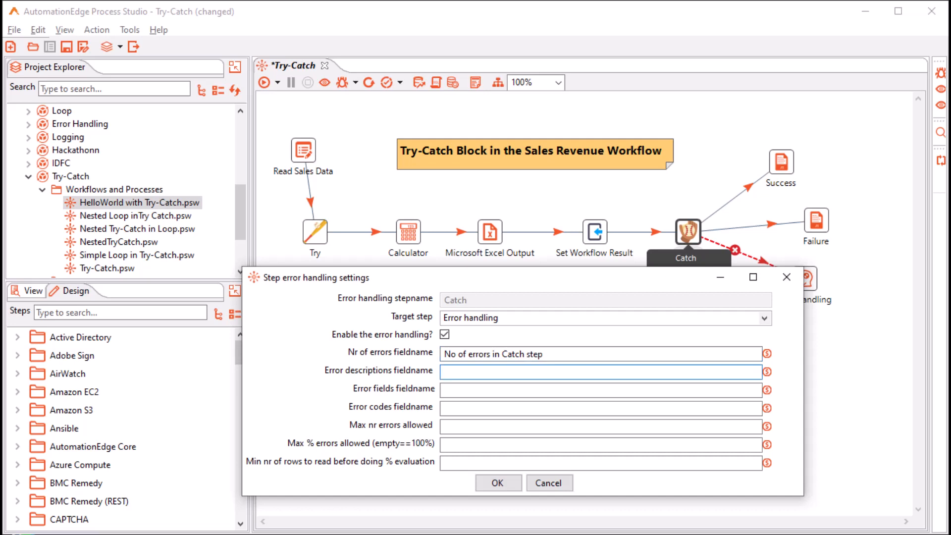
text(Error Description in Catch step)
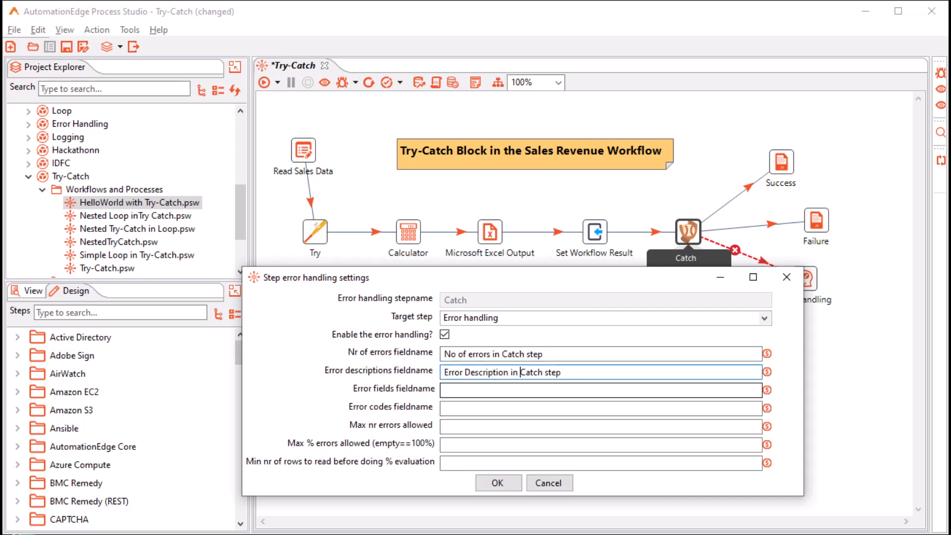
key(Tab)
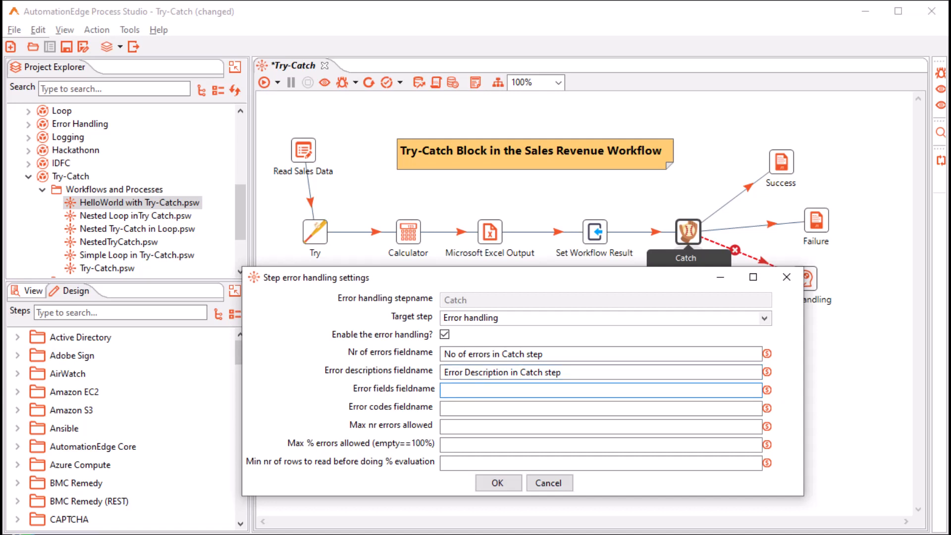
- Name Catch's error fields field "Error Fields in Catch step" and its error codes field "Error Codes in Catch step", and accept the settings
text(Error)
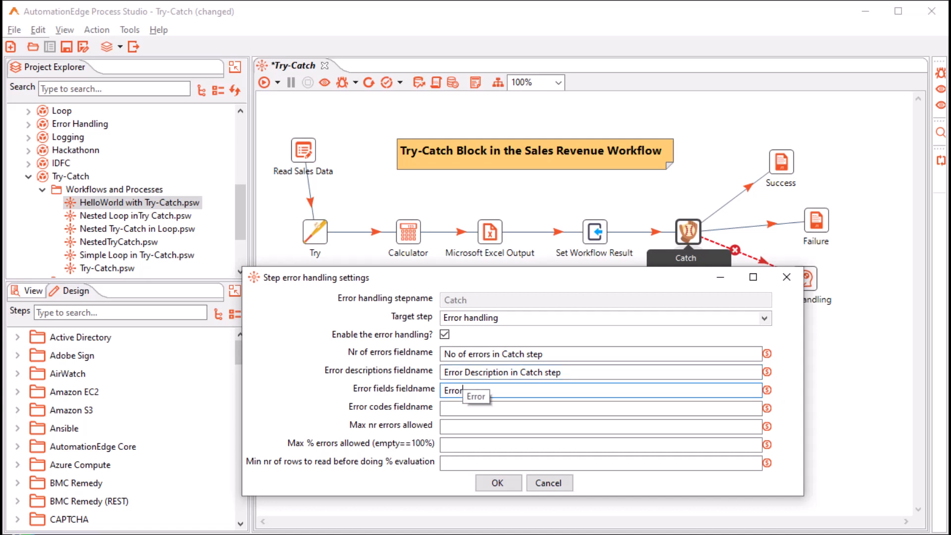
text( Fields in Catch step)
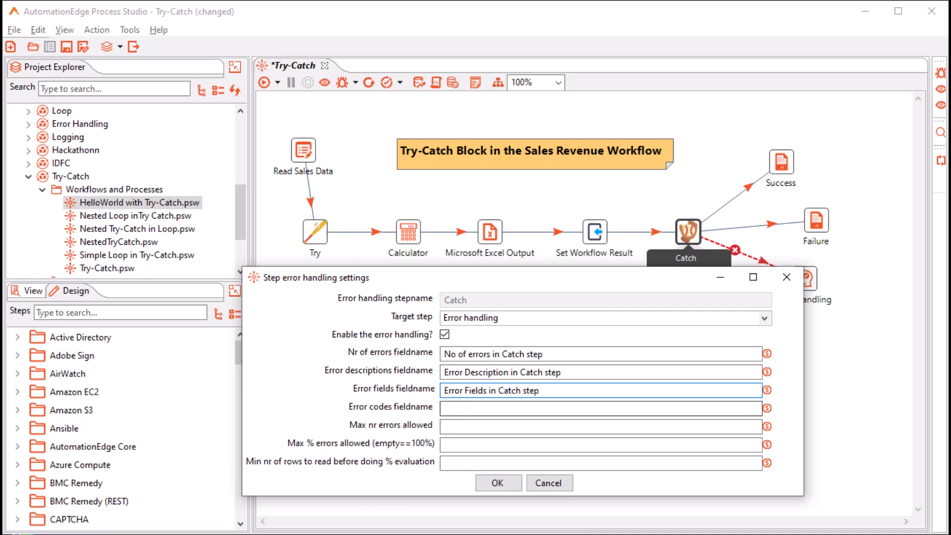
key(Tab)
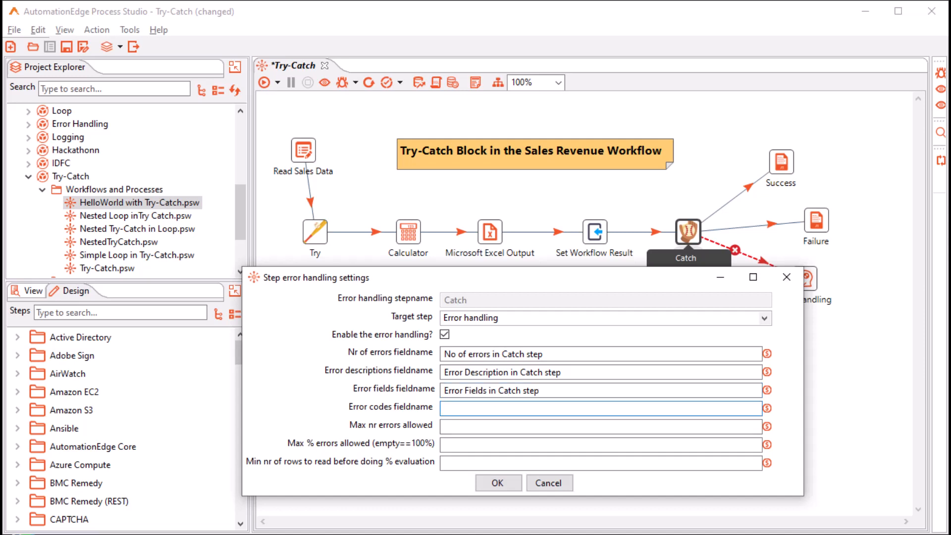
text(Error Codes in Catch)
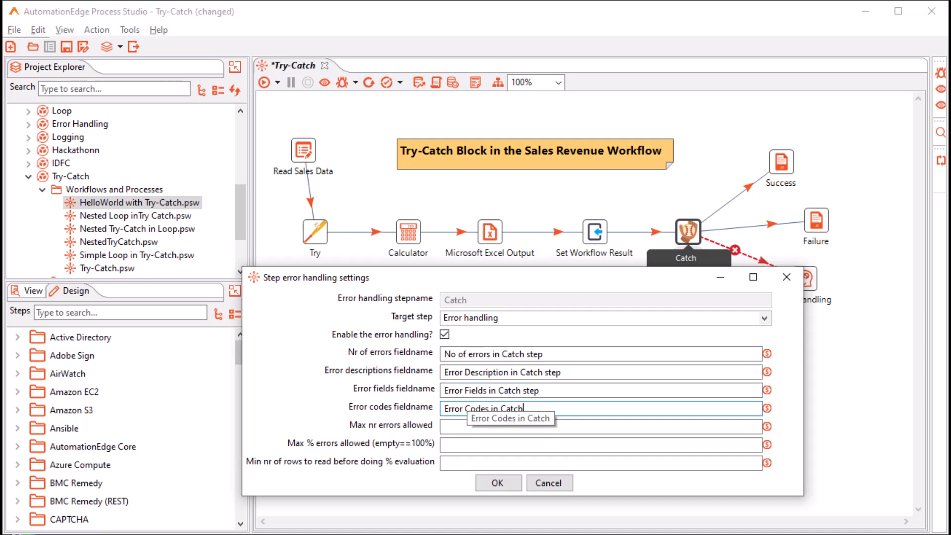
text( step)
key(Tab)
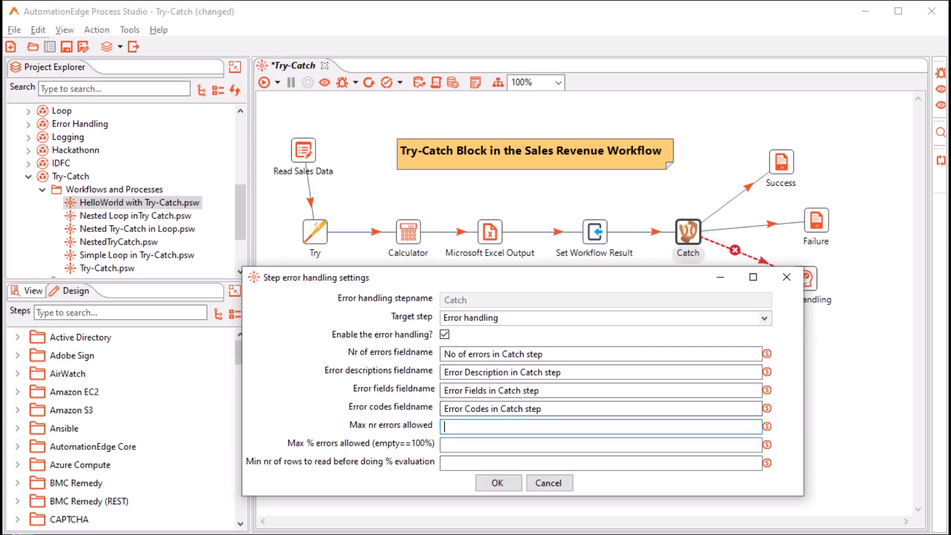
click(498, 483)
- Enable partial matching in the Catch step's configuration and accept it
mouse_move(688, 231)
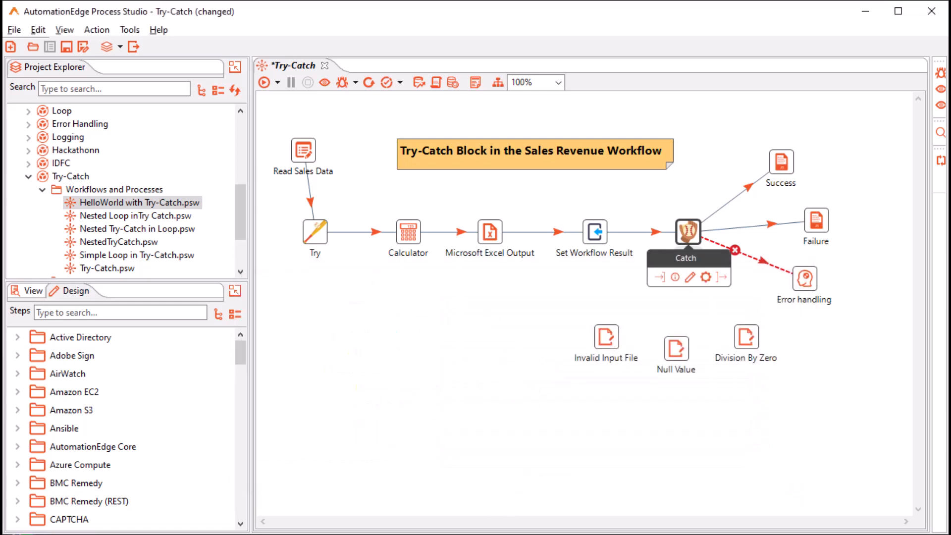
double_click(688, 232)
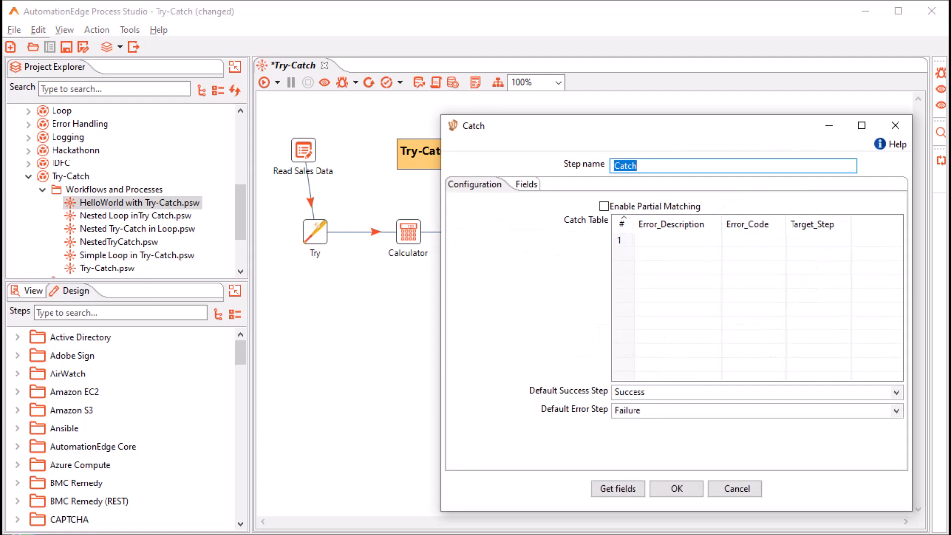
click(474, 184)
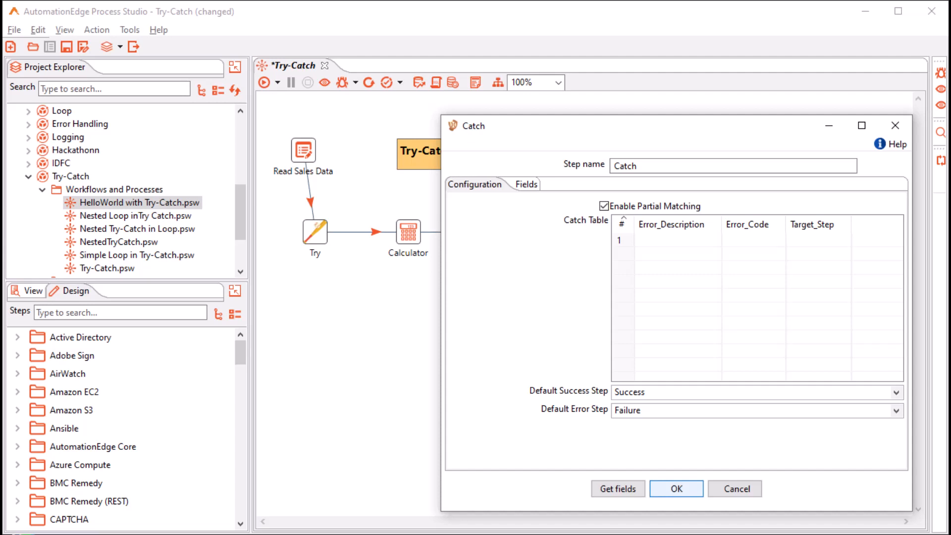
click(676, 488)
mouse_move(688, 232)
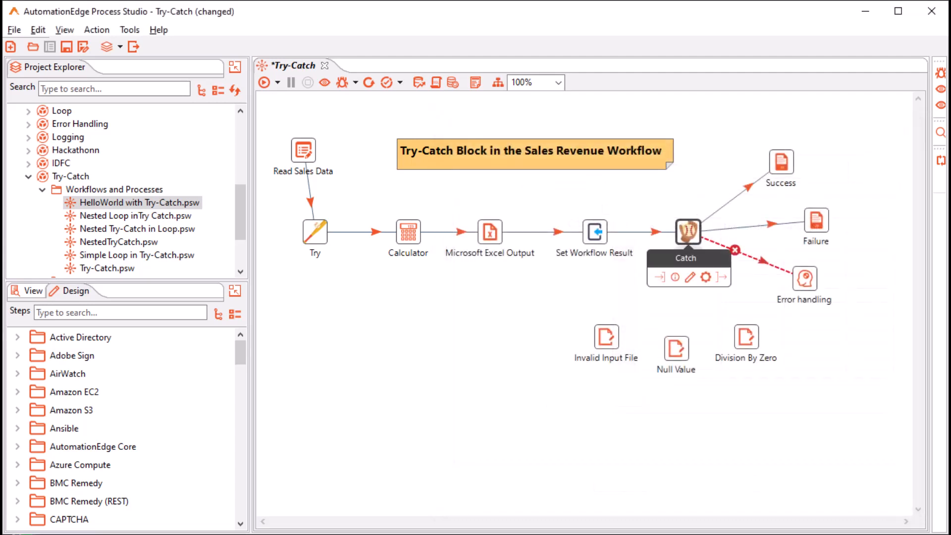
- Connect Catch to Division By Zero as a new target case and accept the resulting entry in Catch's configuration
drag(731, 293, 746, 337)
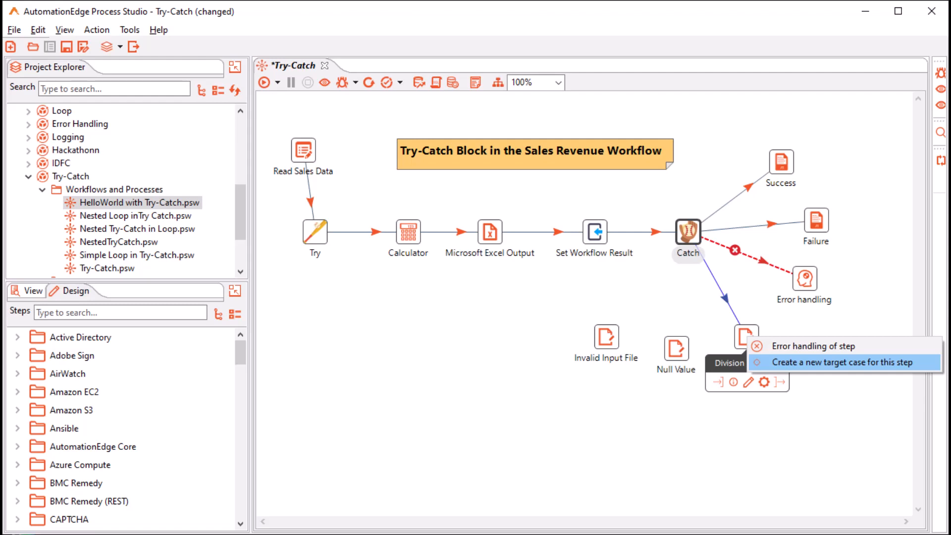
click(842, 362)
double_click(687, 231)
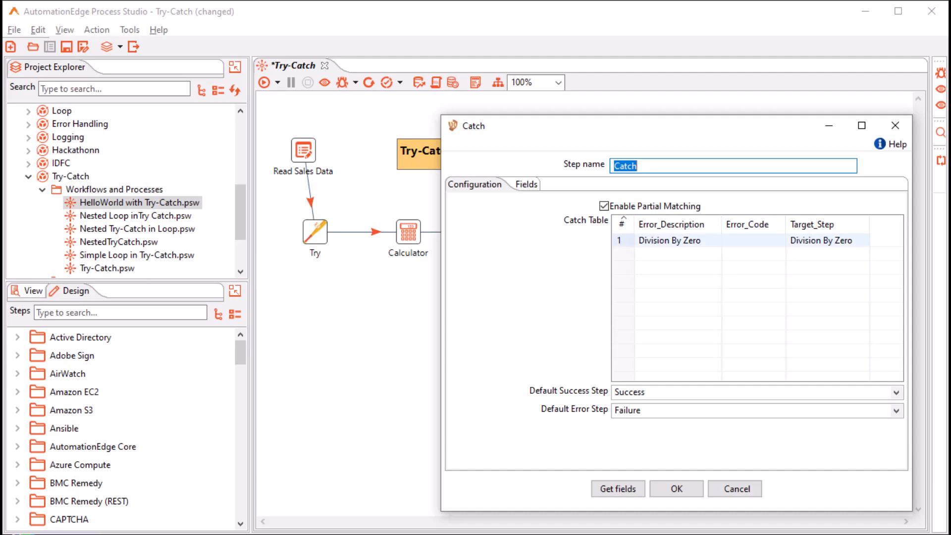
click(676, 488)
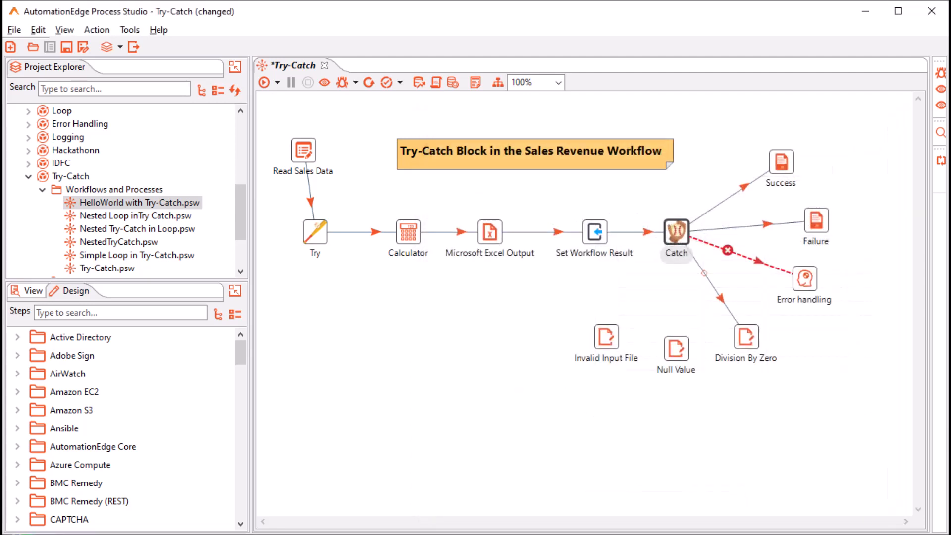
- Create new target cases from Catch for the Null Value and Invalid Input File steps
drag(647, 277, 676, 350)
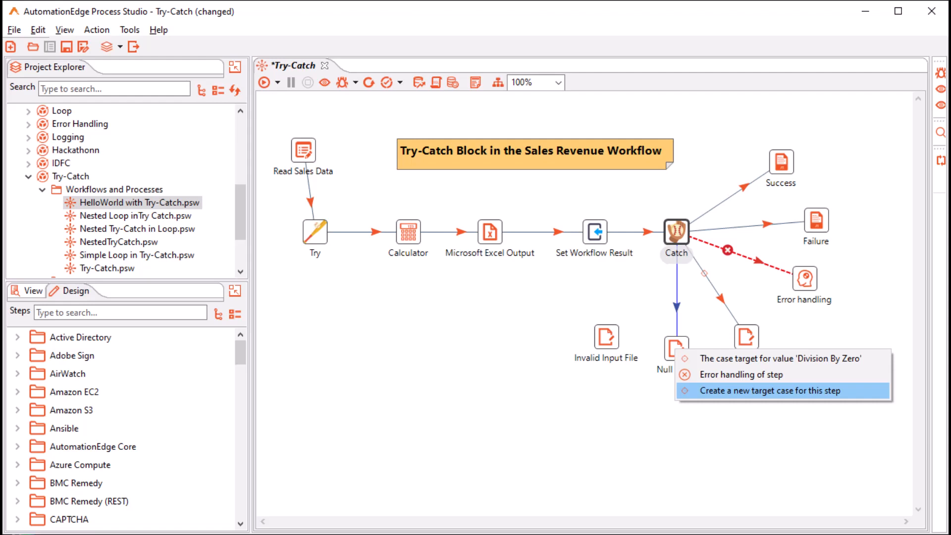
click(758, 390)
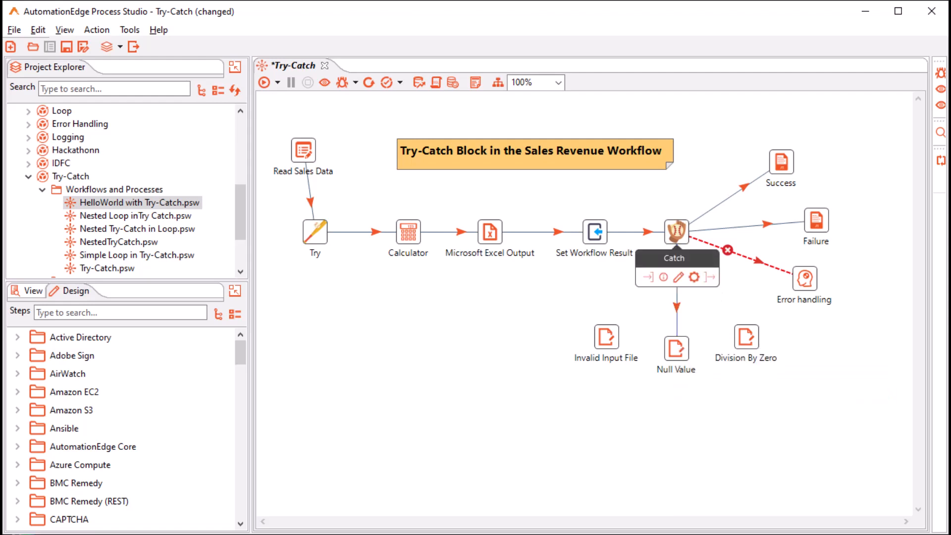
drag(647, 277, 605, 339)
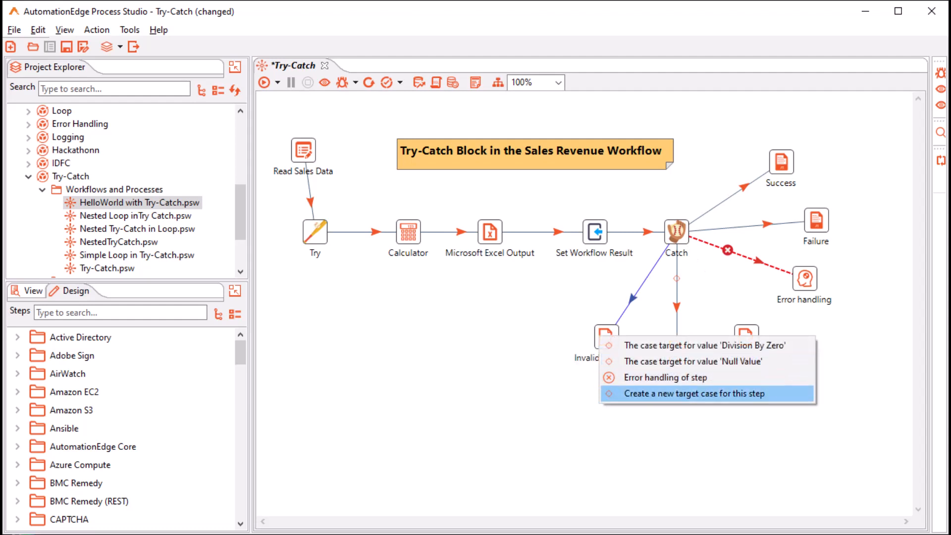
click(693, 393)
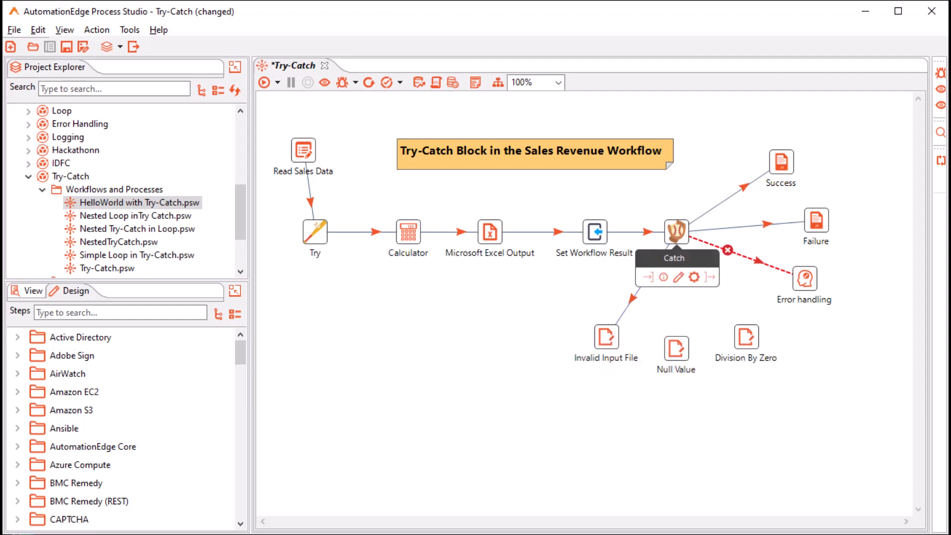
- Reconnect Catch to Division By Zero and Null Value using the existing case target bearing each step's name
drag(709, 277, 744, 333)
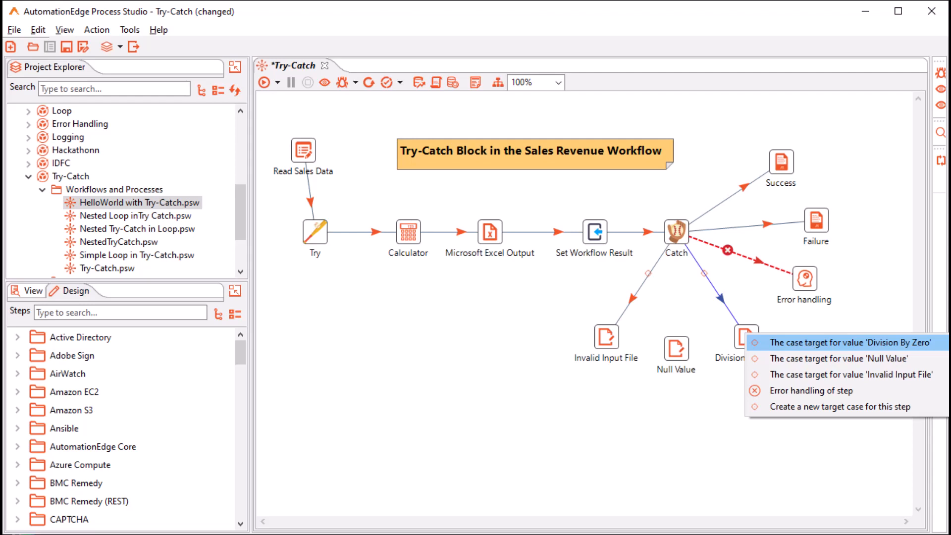
click(842, 342)
drag(676, 232, 675, 349)
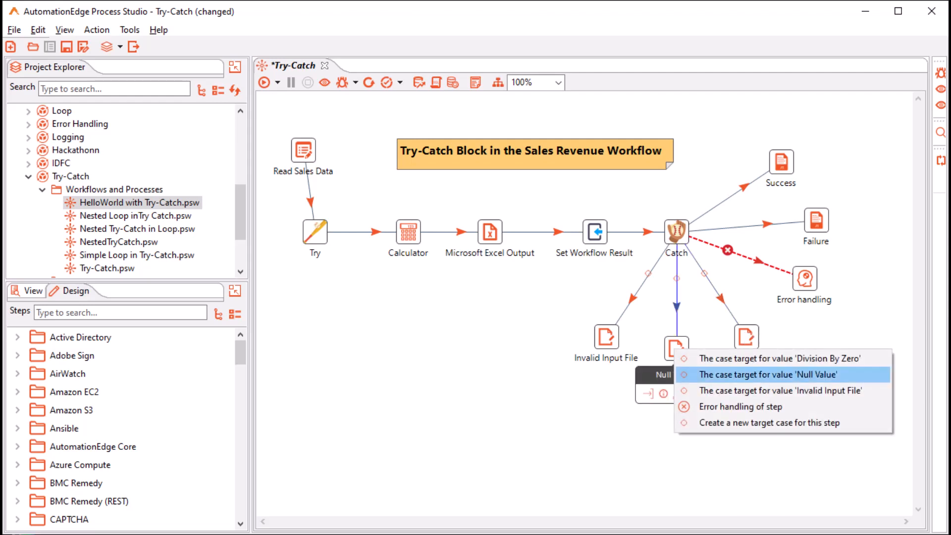
click(767, 375)
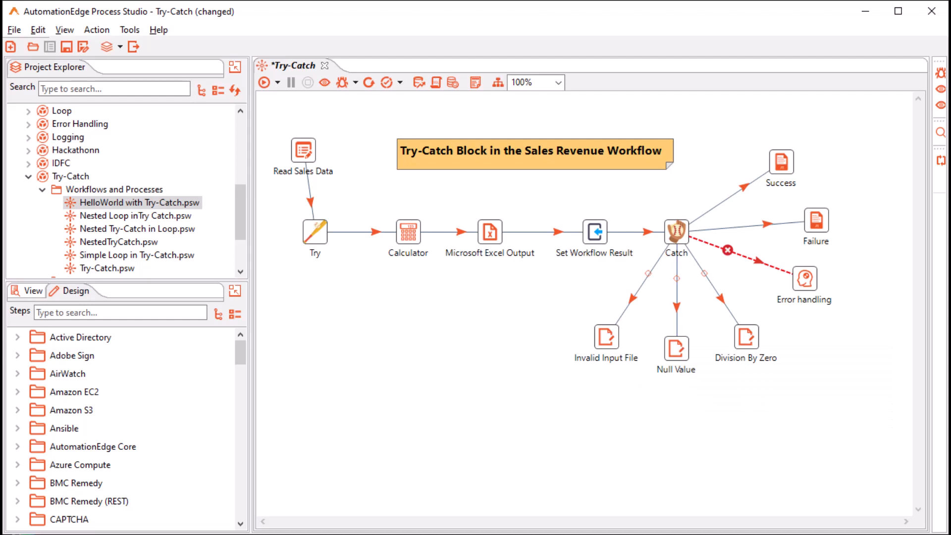
- In Catch's configuration, review the Catch Table and keep Invalid Input File as the third row's target step
double_click(676, 231)
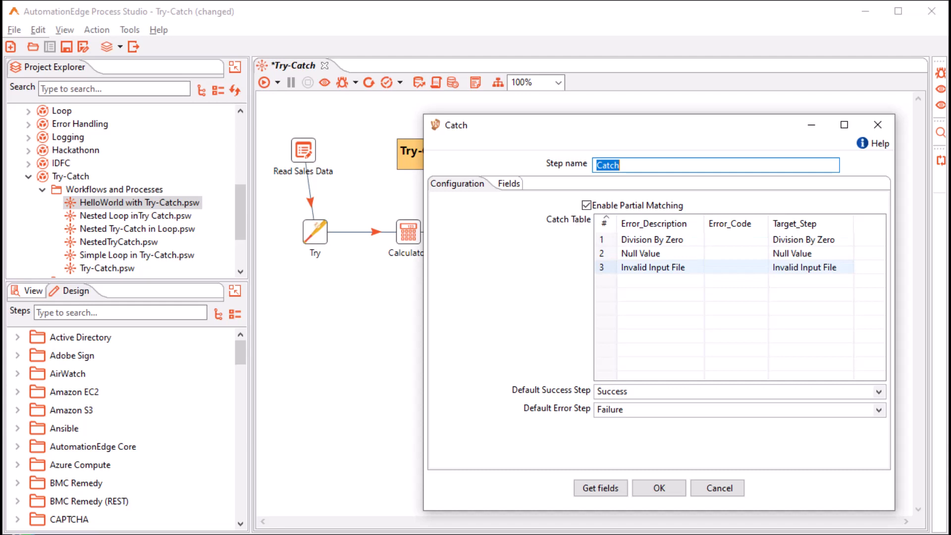
click(812, 267)
click(847, 267)
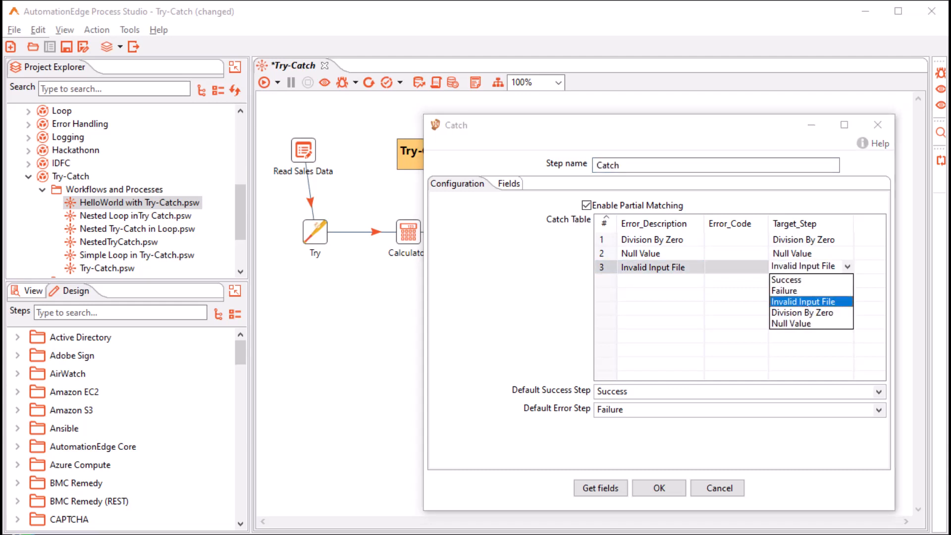
key(Return)
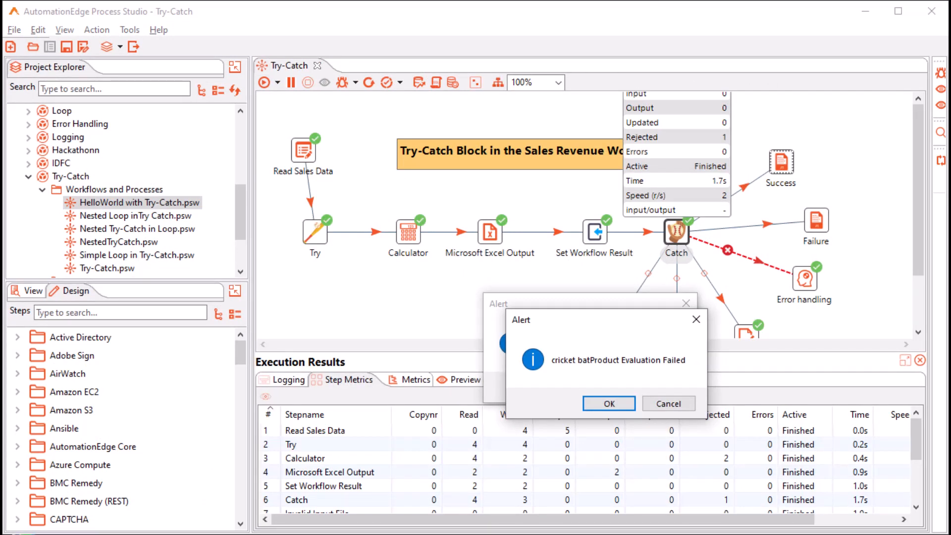
- Acknowledge all product evaluation alerts raised by the workflow run
click(609, 403)
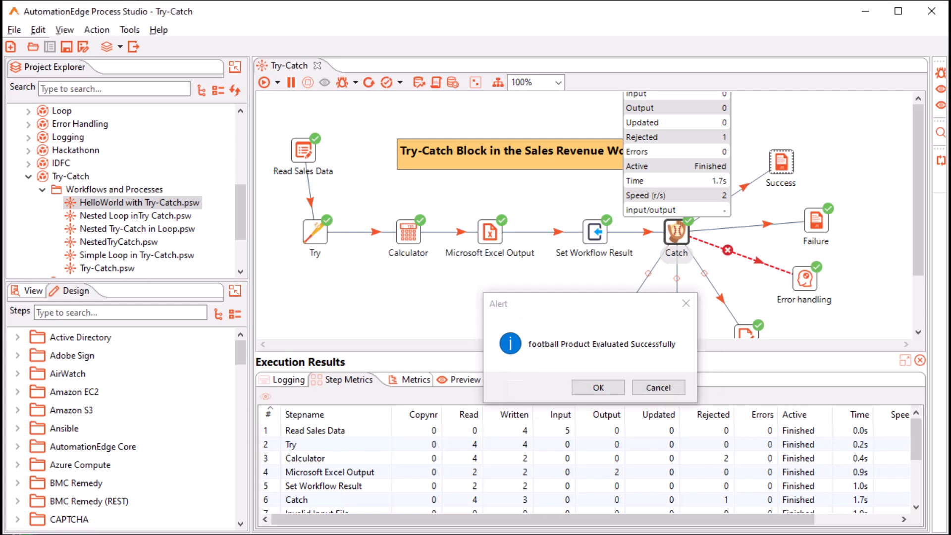
click(598, 387)
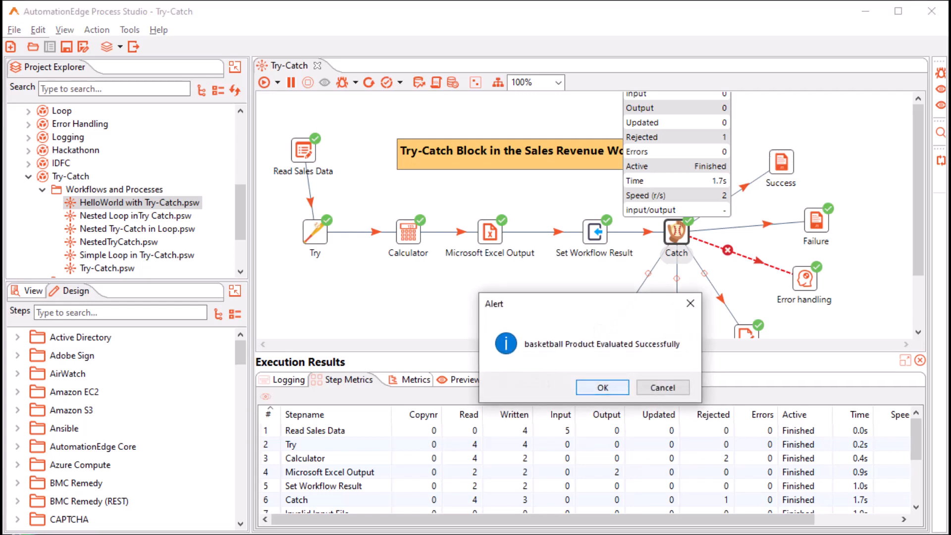
click(602, 387)
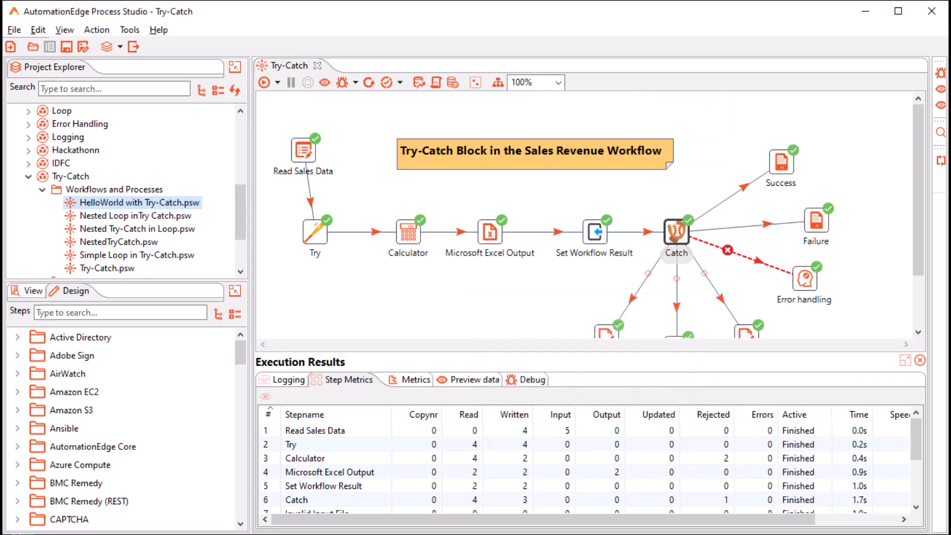
- Examine the preview data of Read Sales Data, Calculator, Microsoft Excel Output and Catch, including Catch's error columns
click(465, 379)
click(304, 150)
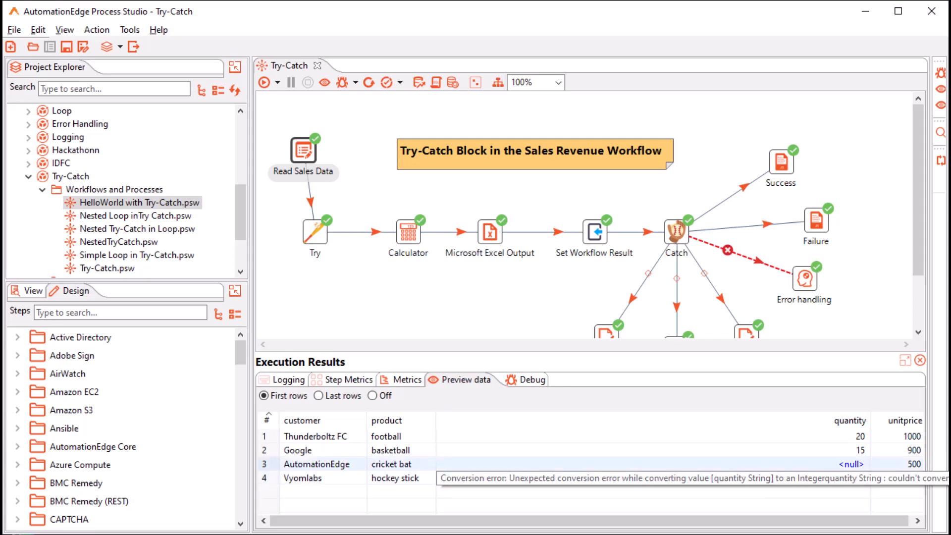
click(408, 231)
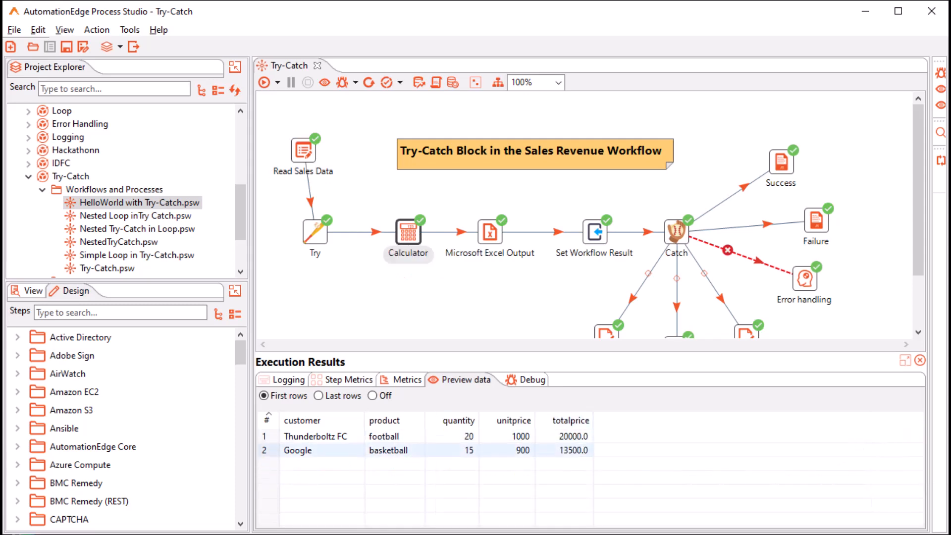
click(490, 231)
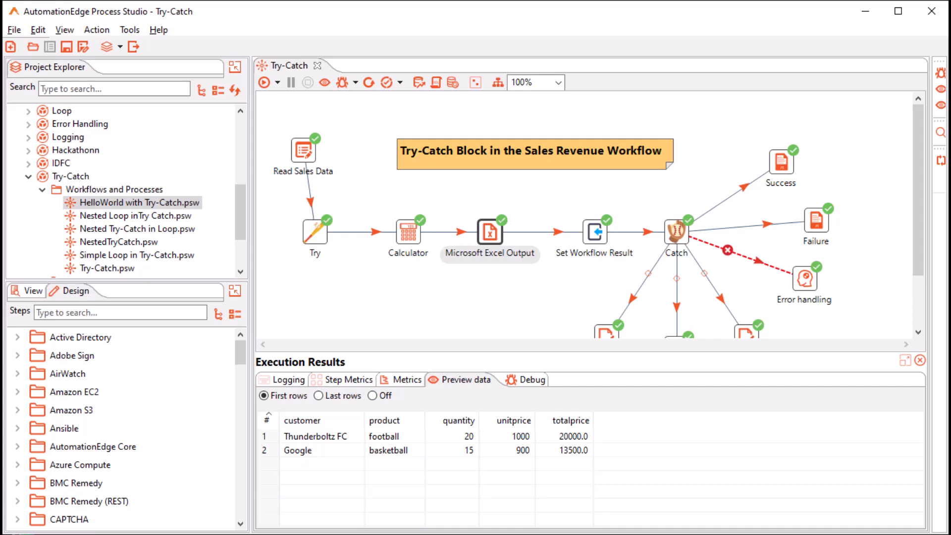
click(676, 231)
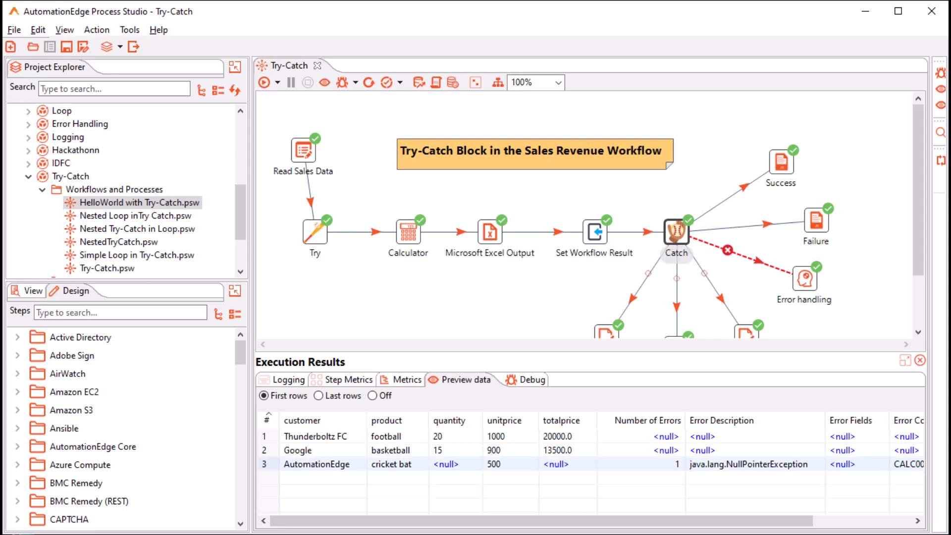
drag(644, 521, 742, 521)
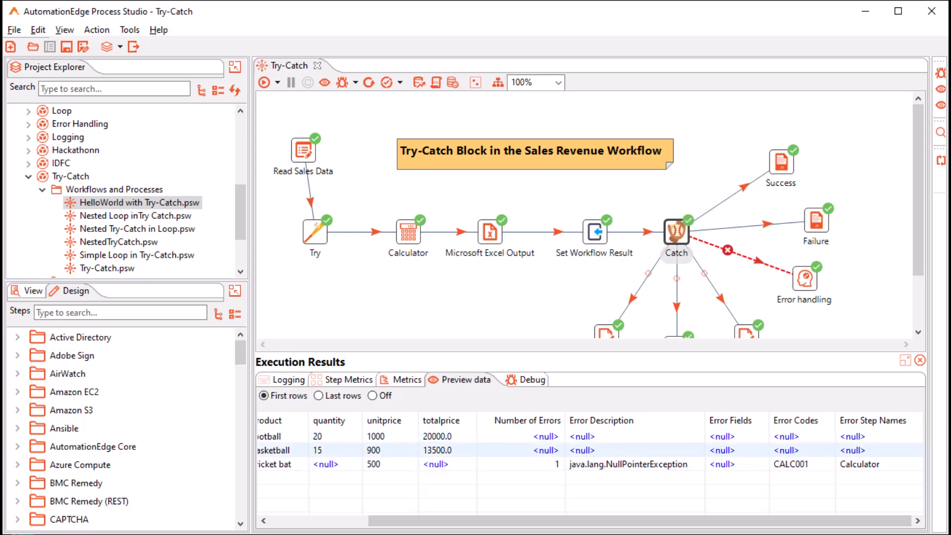
drag(676, 232, 675, 220)
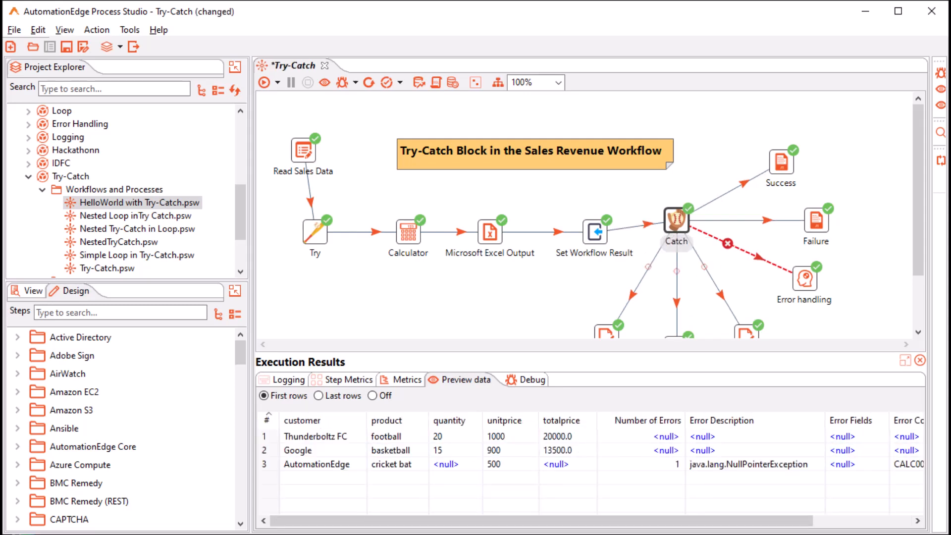
- Examine the preview data of Success, Failure, Error handling and the three error case steps connected to Catch
click(781, 162)
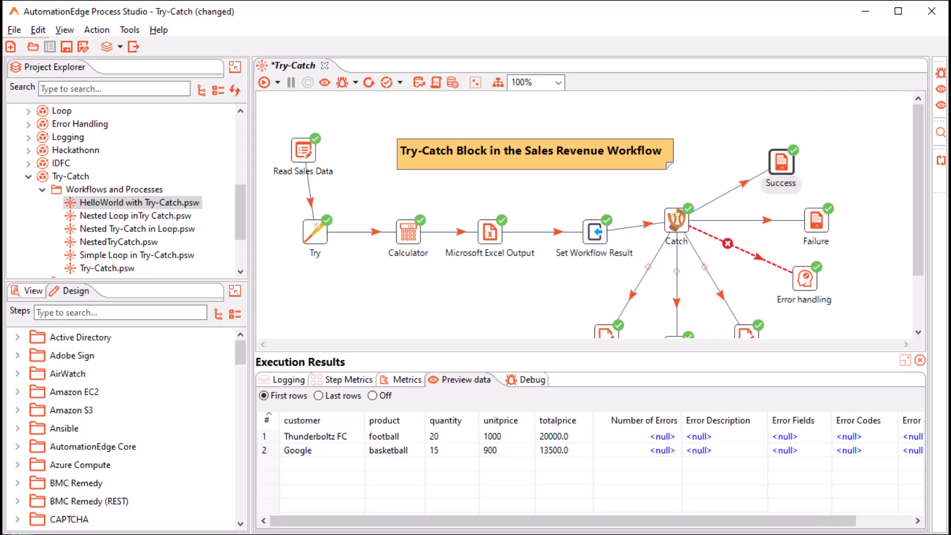
click(816, 220)
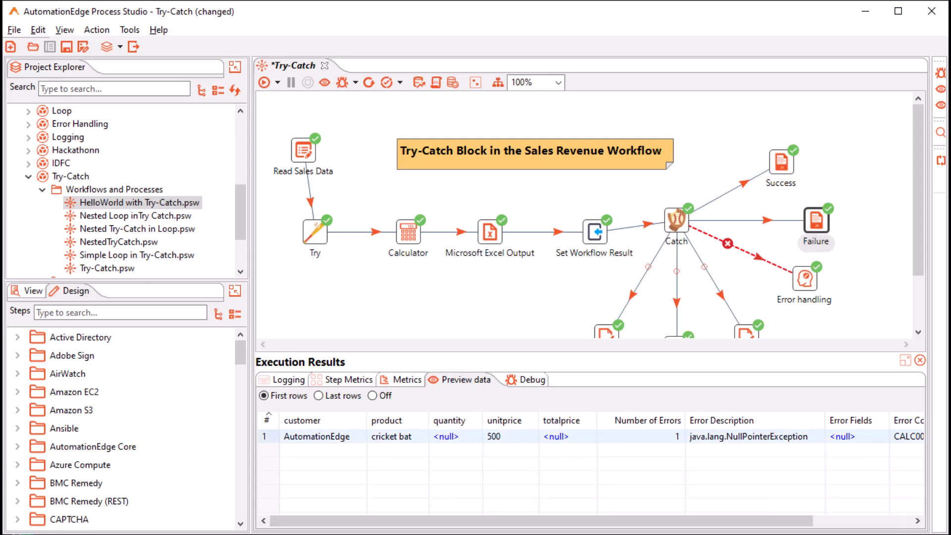
click(805, 278)
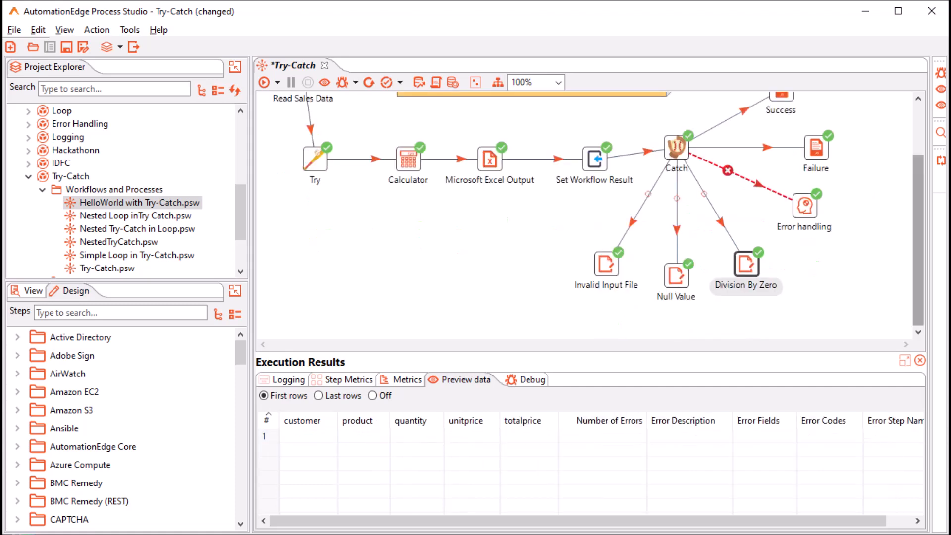
click(675, 275)
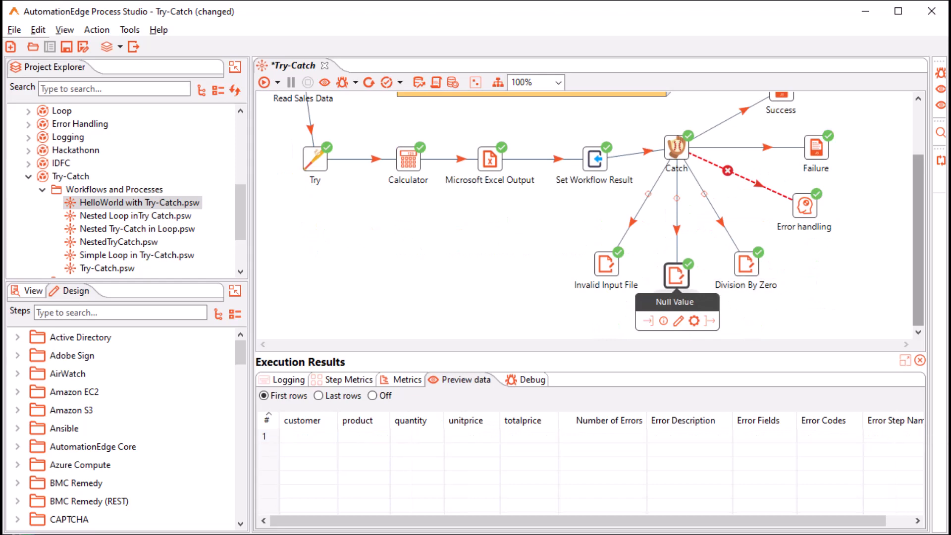
click(606, 264)
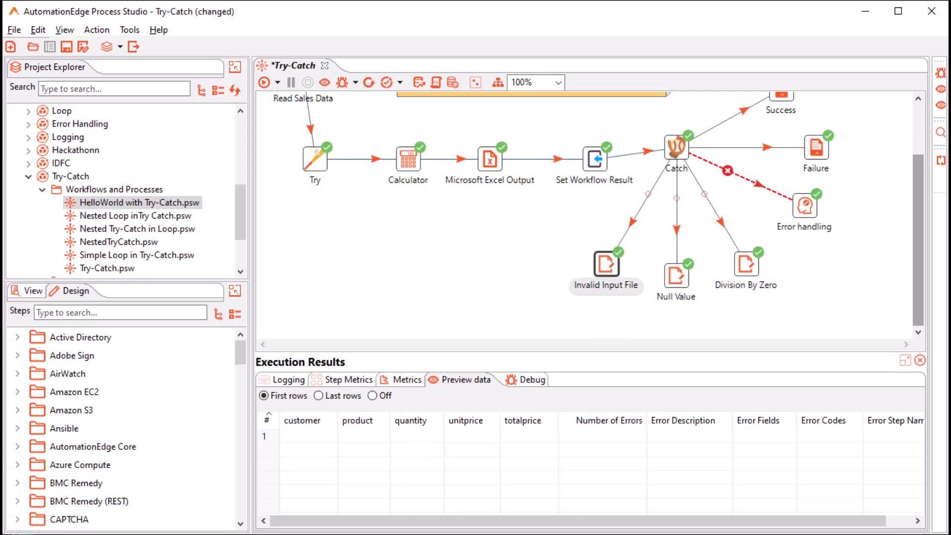